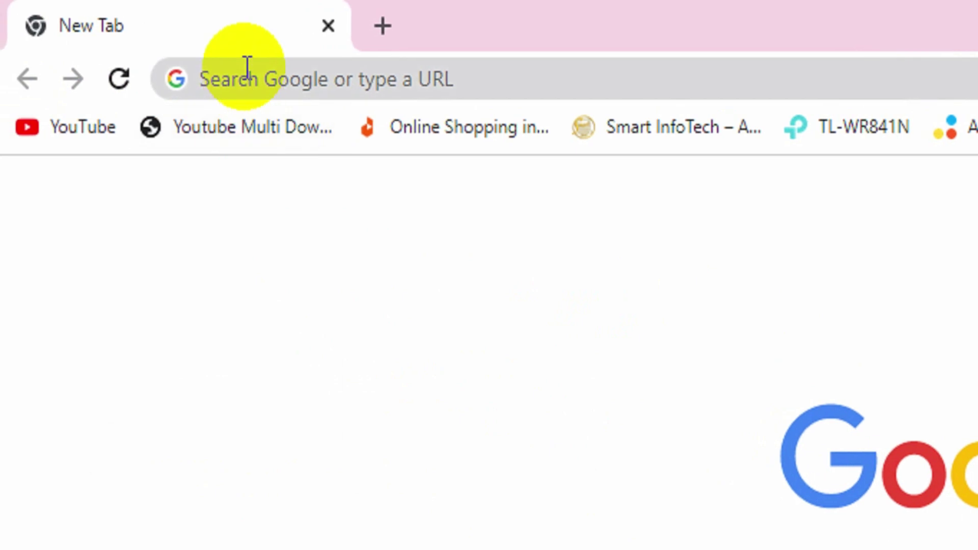
# Load dotm.gov.np in Chrome and dismiss the Google Translate offer.
pyautogui.write('dotm.gov.np')
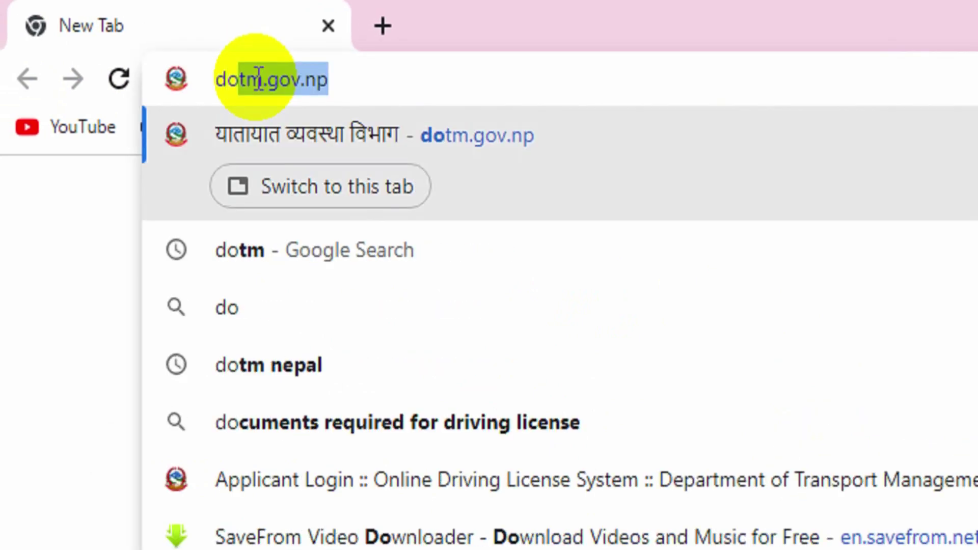
pyautogui.click(354, 79)
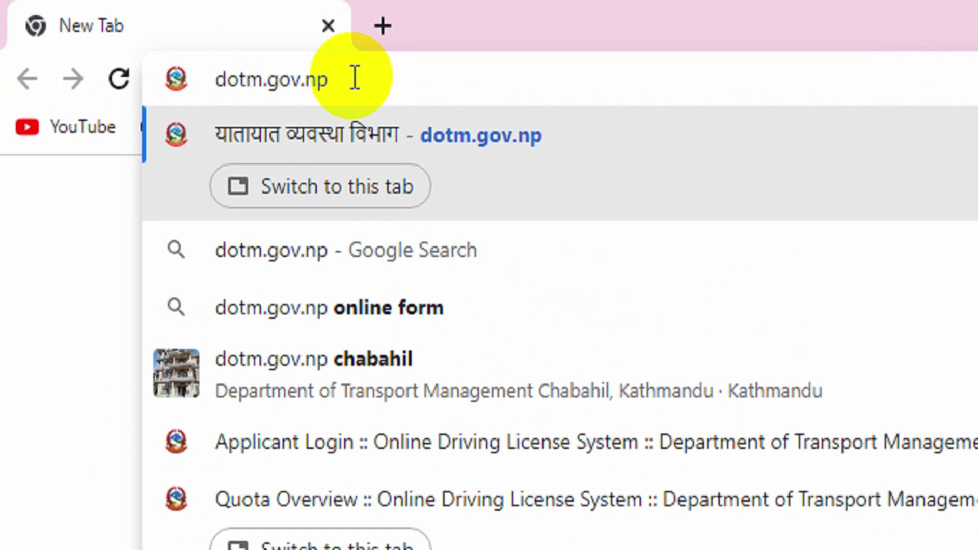
pyautogui.press('Return')
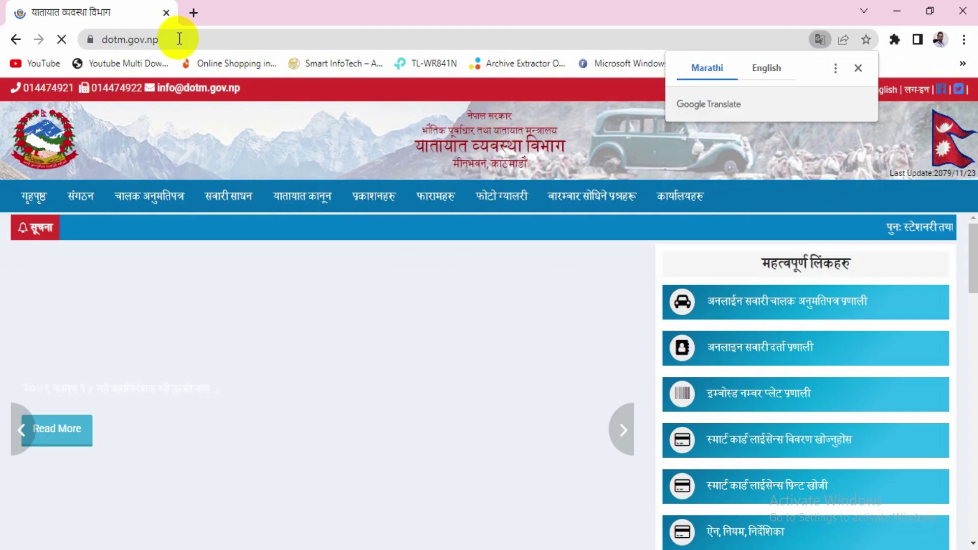
pyautogui.click(858, 68)
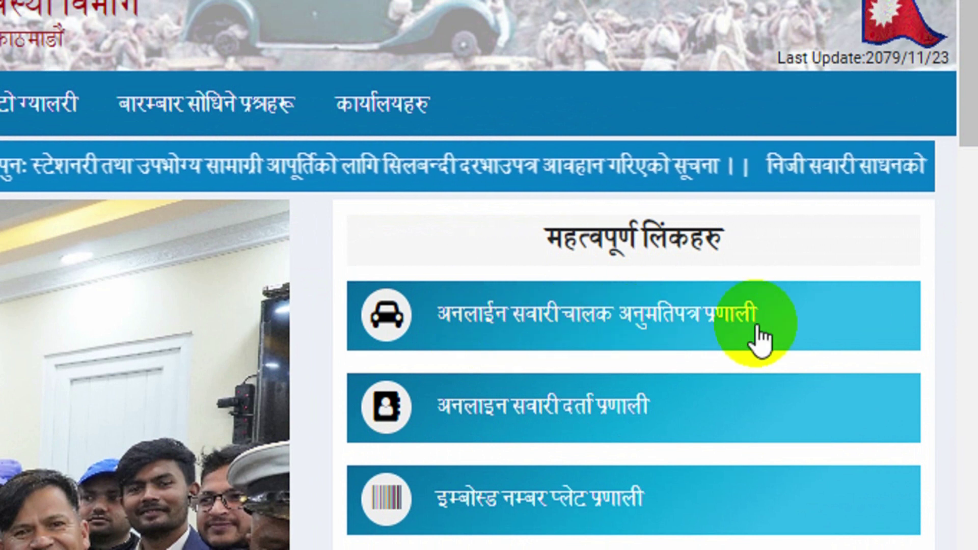
# Open the Online Driving License System link from the Important Links panel.
pyautogui.click(594, 322)
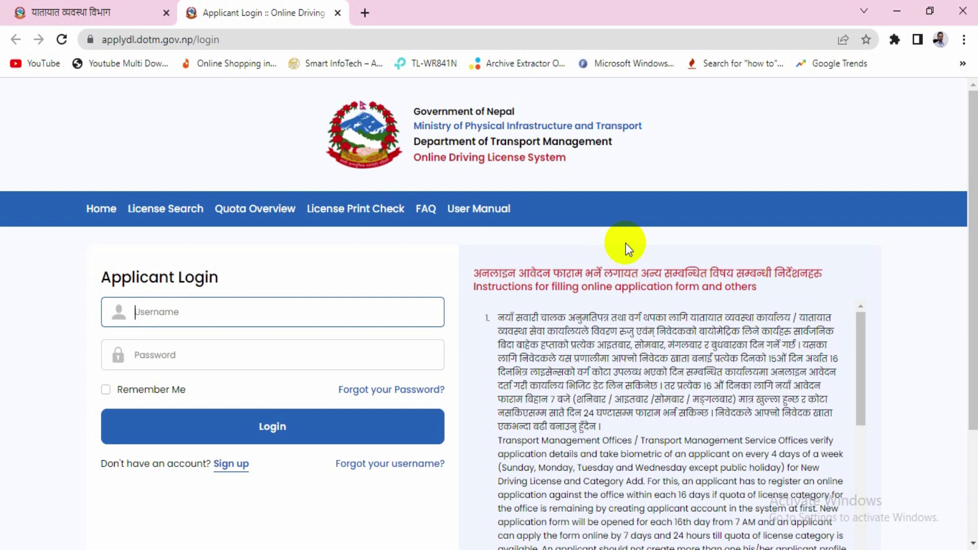
pyautogui.scroll(-10, 671, 380)
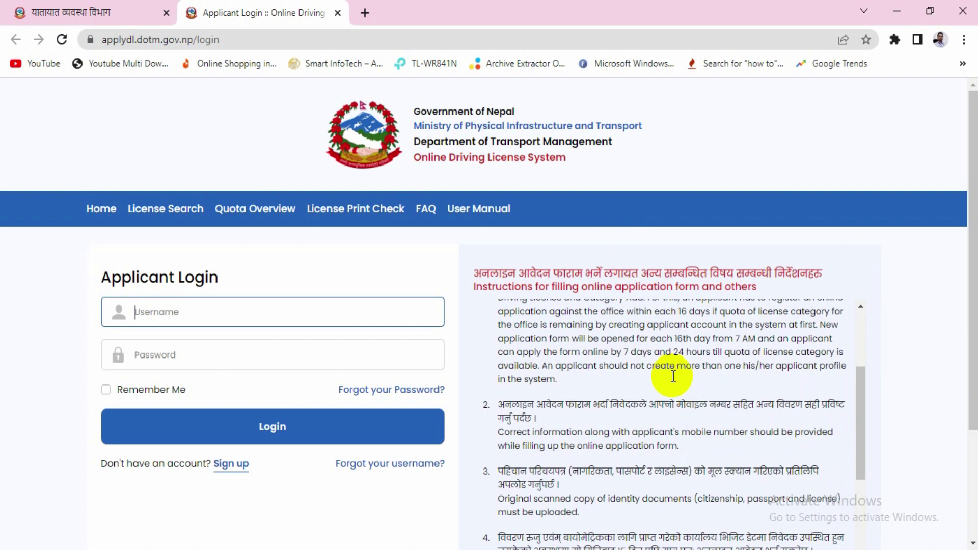
pyautogui.scroll(10, 672, 386)
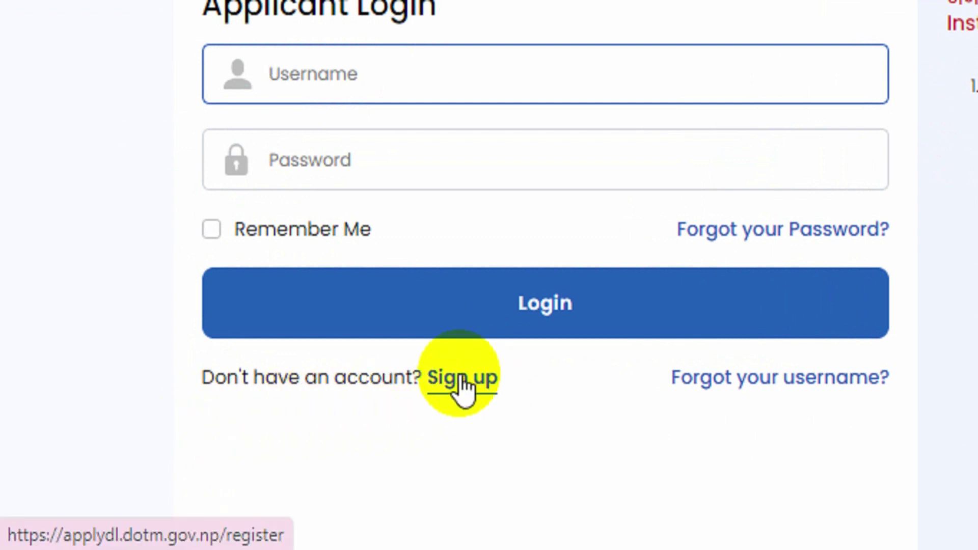
pyautogui.click(461, 380)
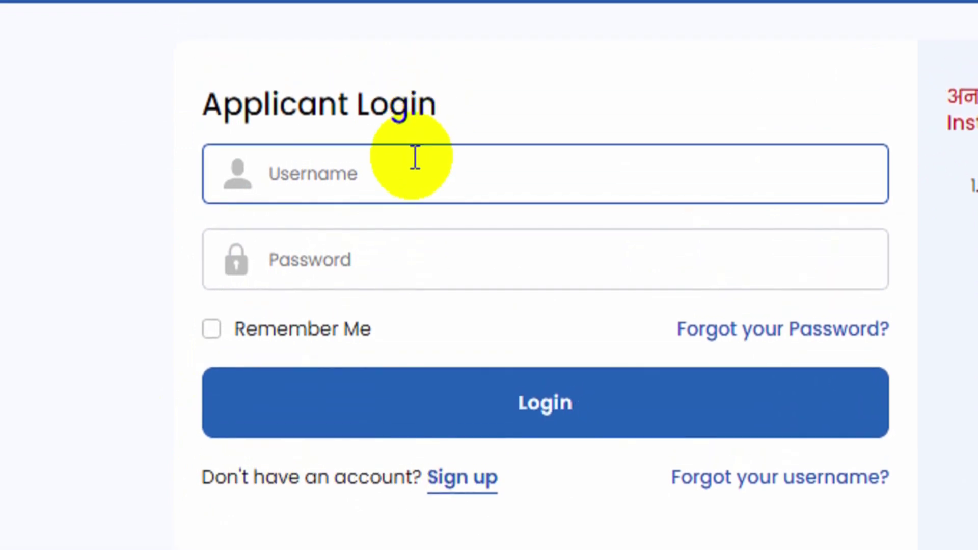
pyautogui.click(311, 254)
pyautogui.click(486, 403)
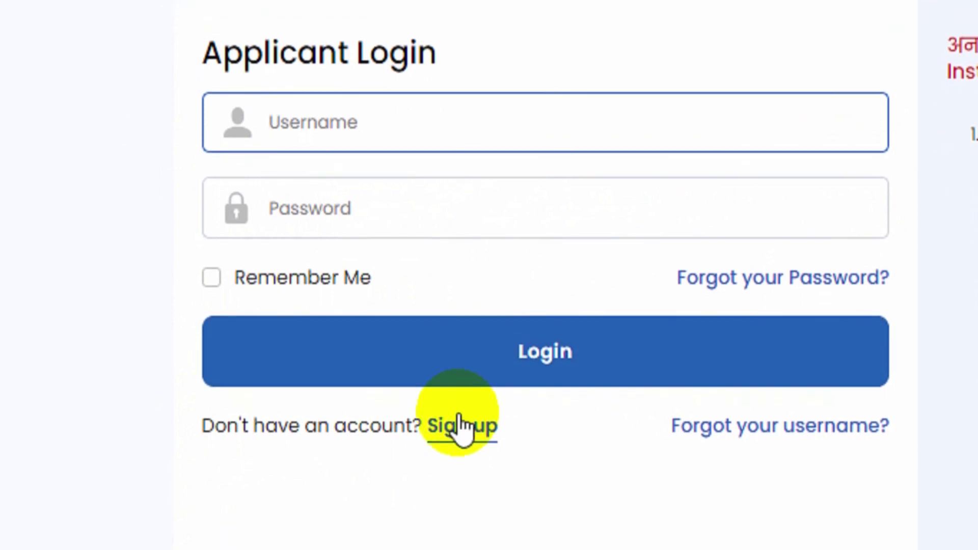
pyautogui.click(456, 407)
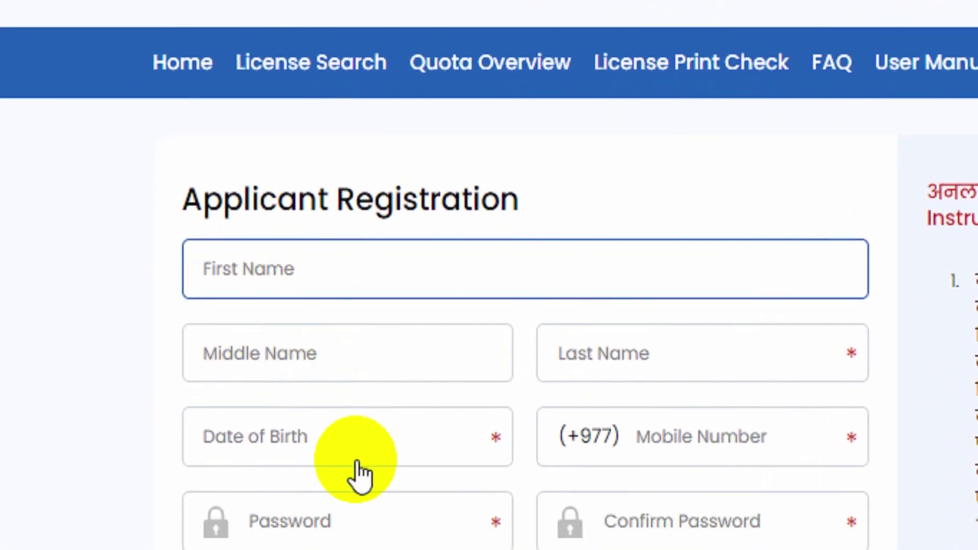
# Open the Sign up form and go through its name, date of birth and mobile number fields.
pyautogui.click(301, 332)
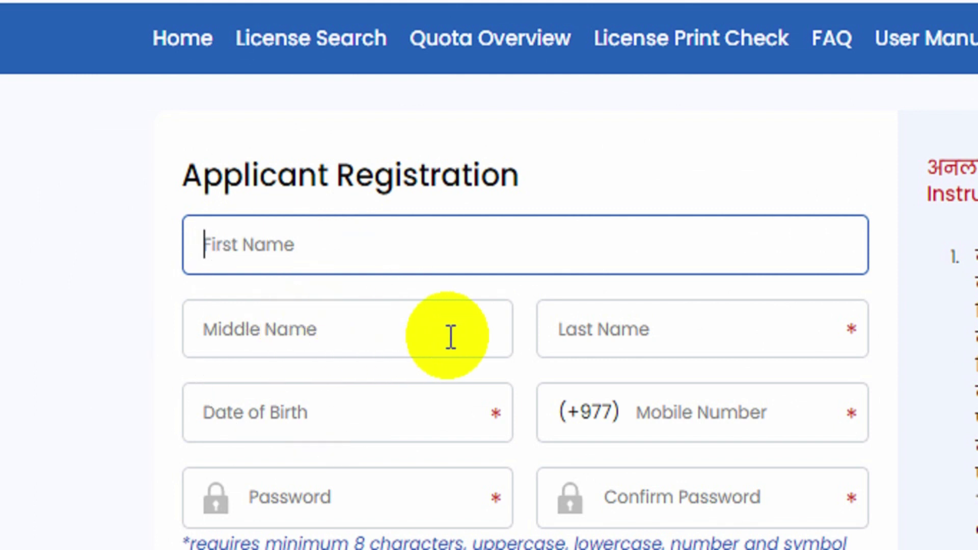
pyautogui.click(573, 329)
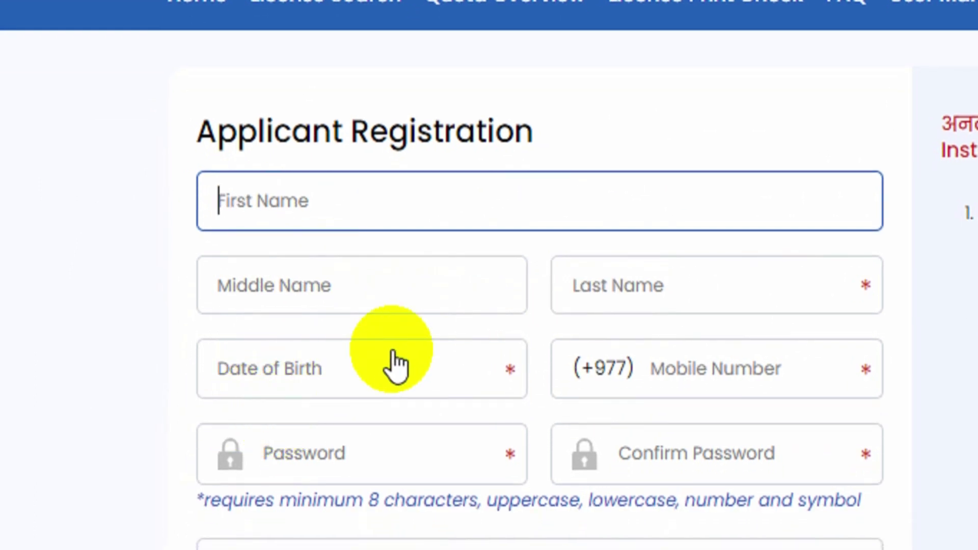
pyautogui.click(313, 374)
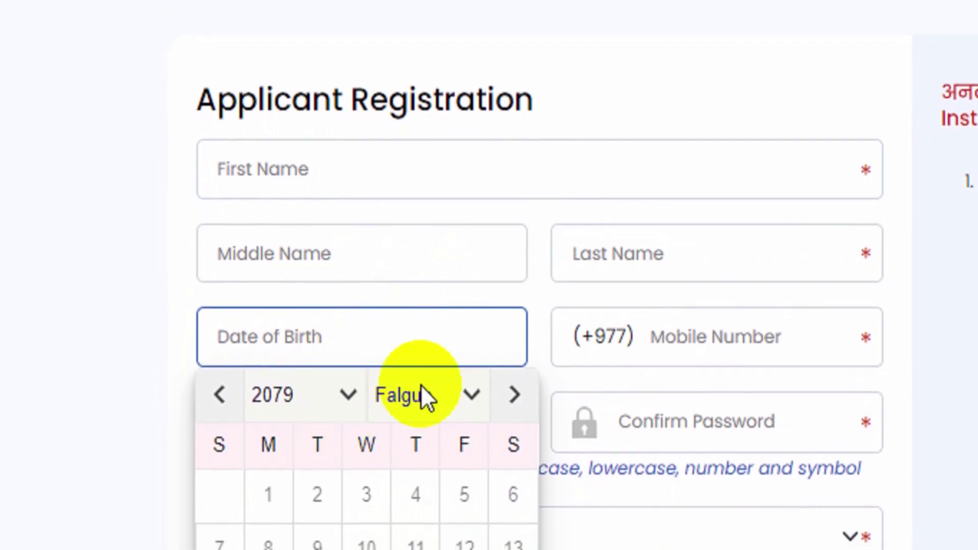
pyautogui.click(280, 397)
pyautogui.click(399, 398)
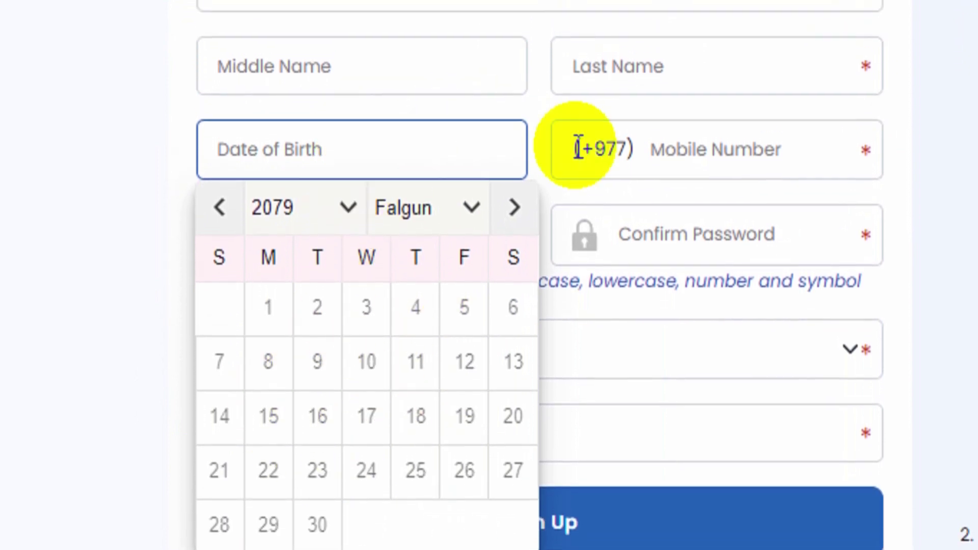
pyautogui.click(726, 120)
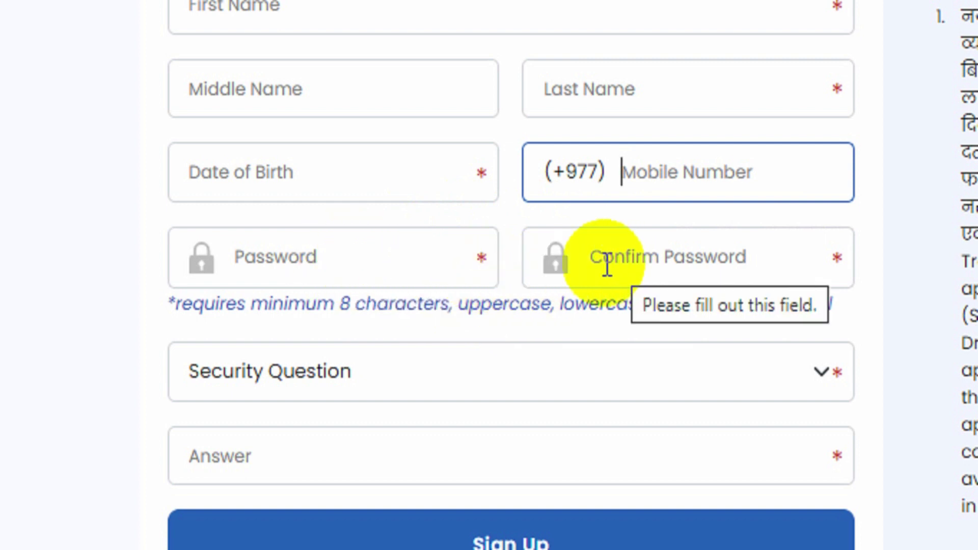
pyautogui.click(338, 323)
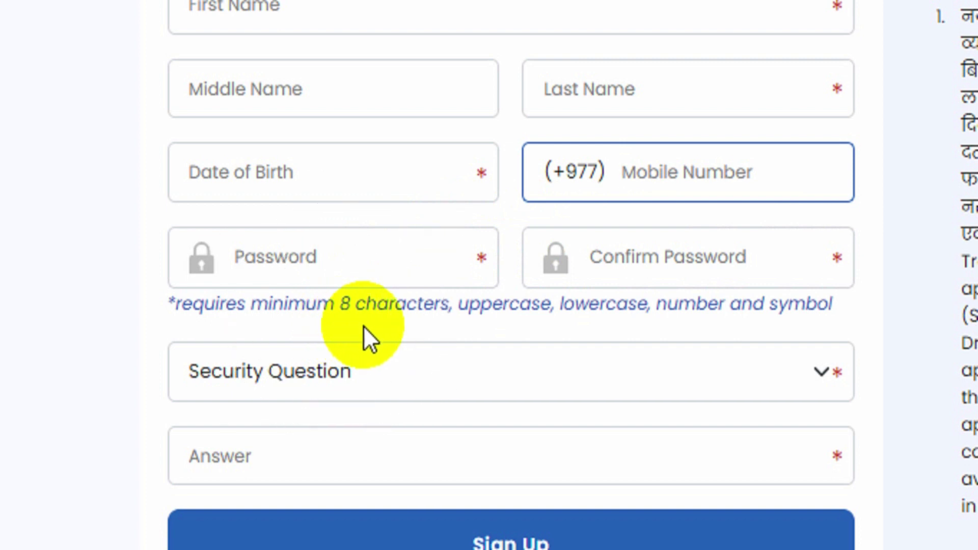
pyautogui.click(487, 319)
pyautogui.click(579, 323)
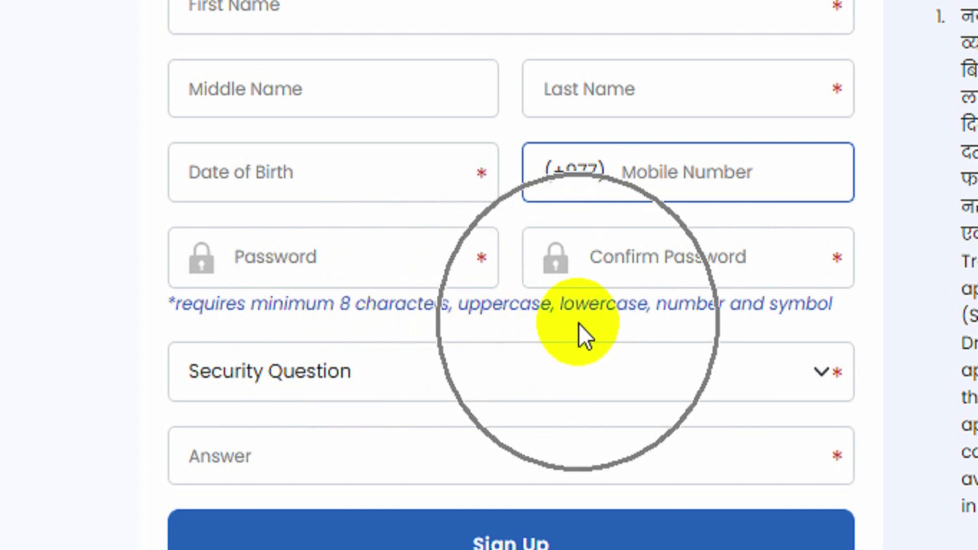
pyautogui.click(674, 323)
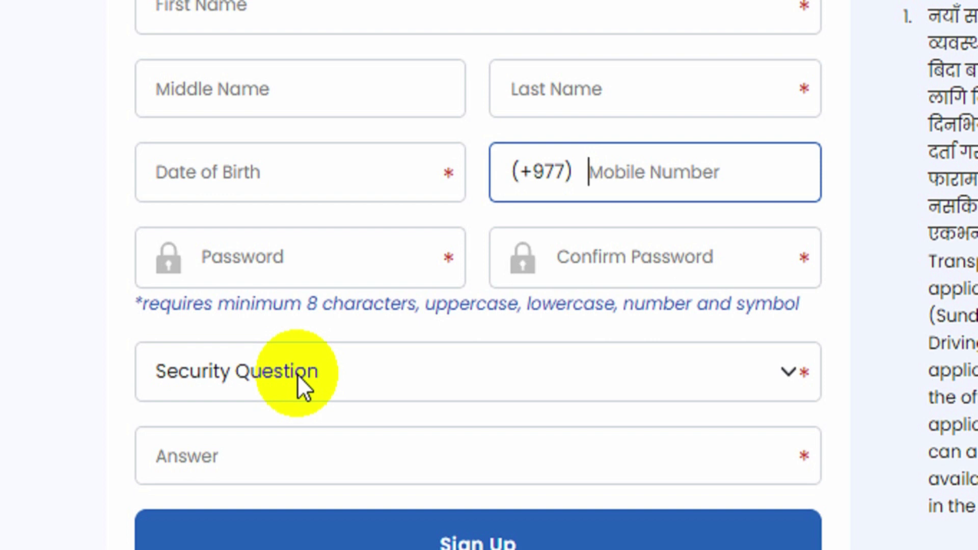
# Choose 'What is the name of your first school?', enter the answer and submit the registration.
pyautogui.click(297, 374)
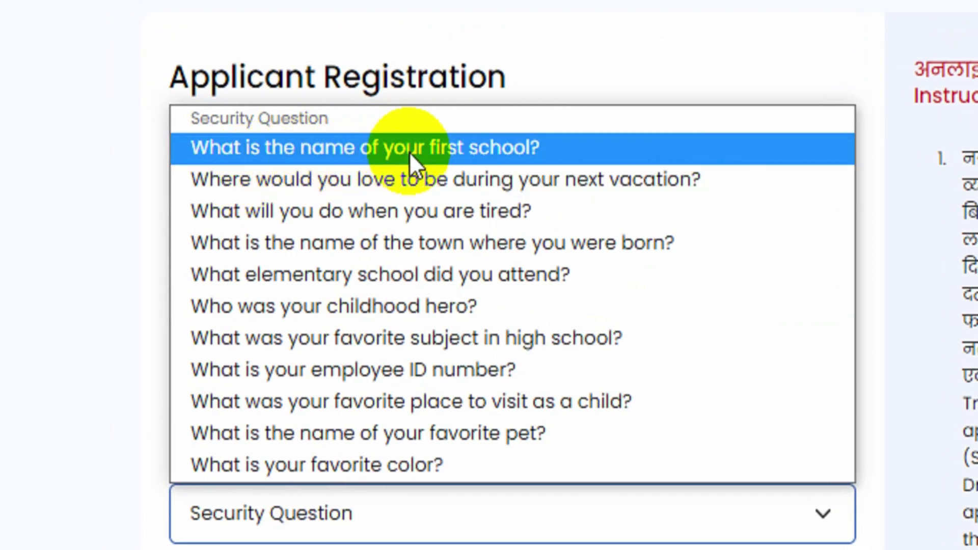
pyautogui.click(473, 151)
pyautogui.click(281, 413)
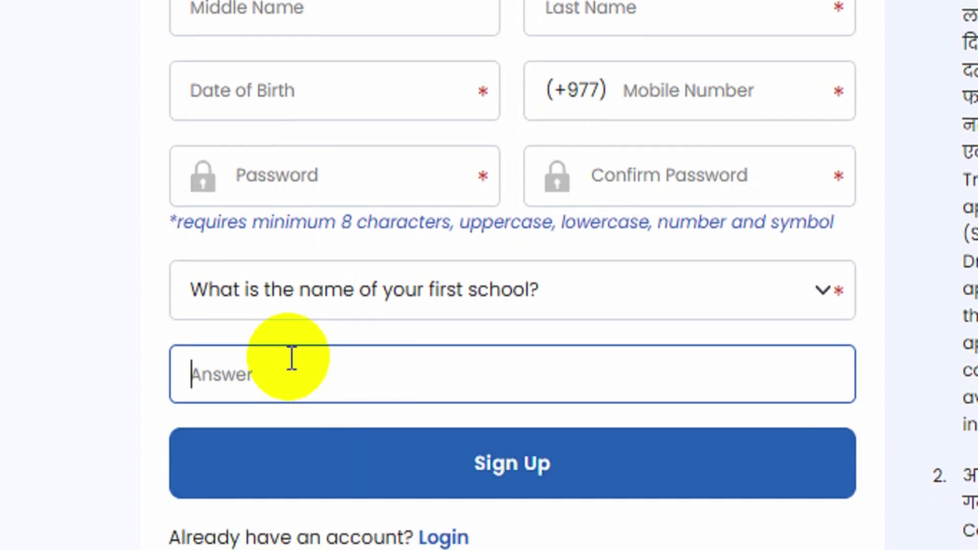
pyautogui.click(442, 476)
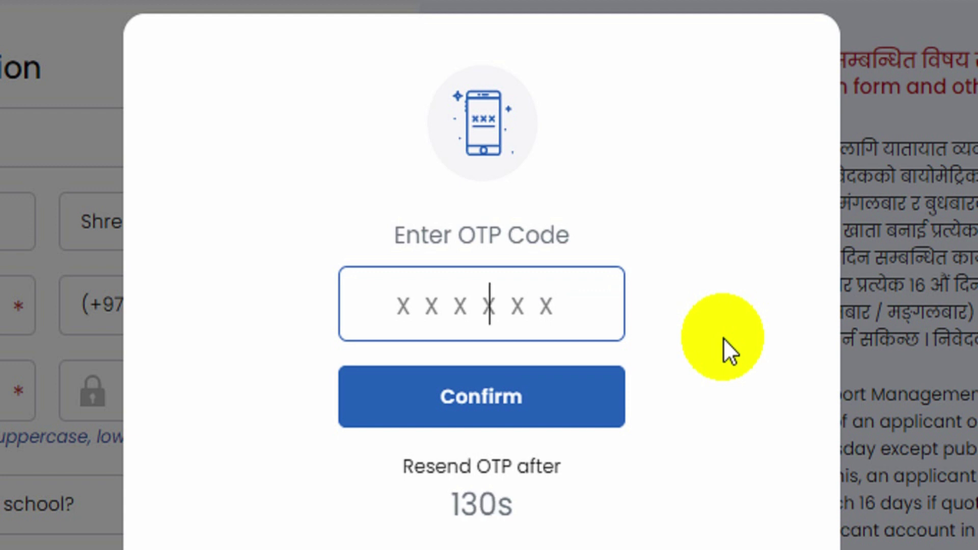
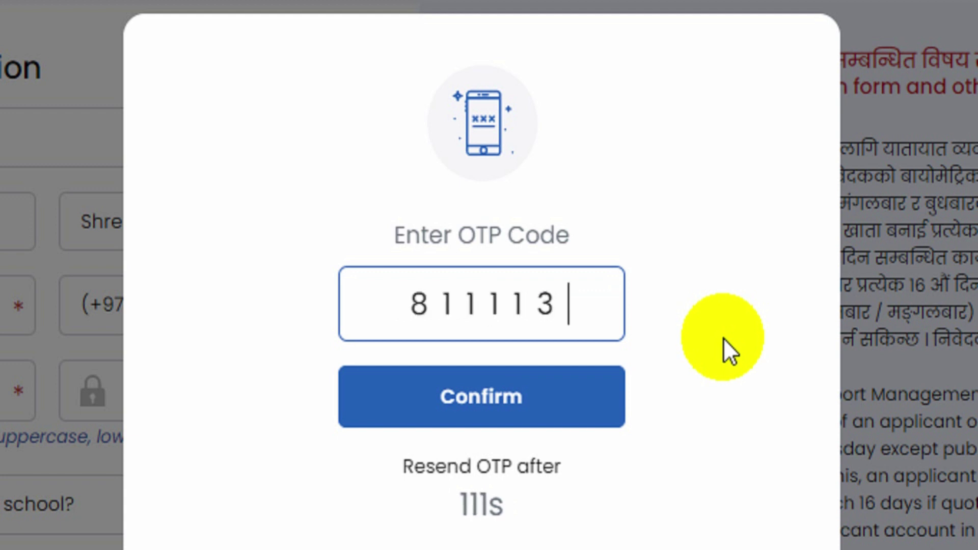
# Confirm the mobile OTP code, select the new username in the welcome message, and minimize Chrome.
pyautogui.click(509, 399)
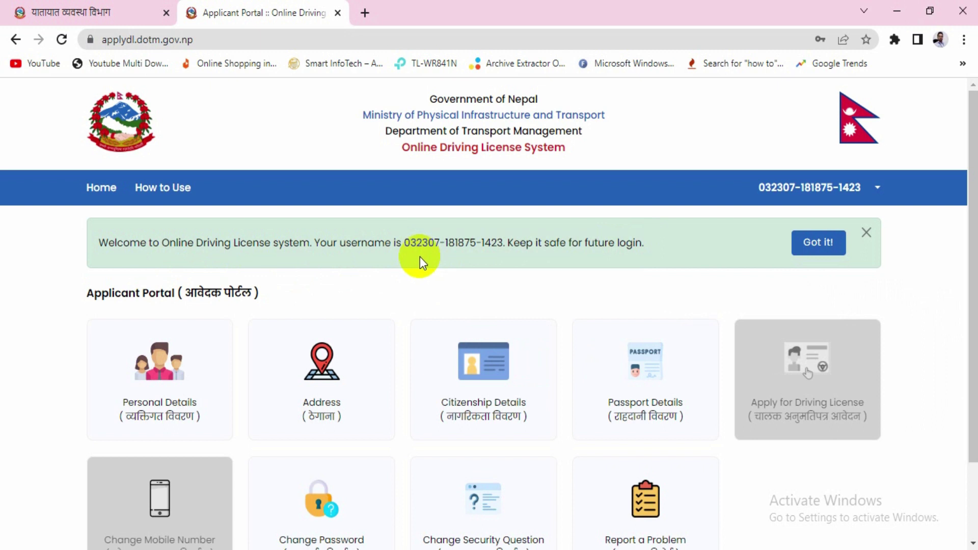
pyautogui.moveTo(404, 243); pyautogui.dragTo(503, 244)
pyautogui.hotkey('ctrl', 'c')
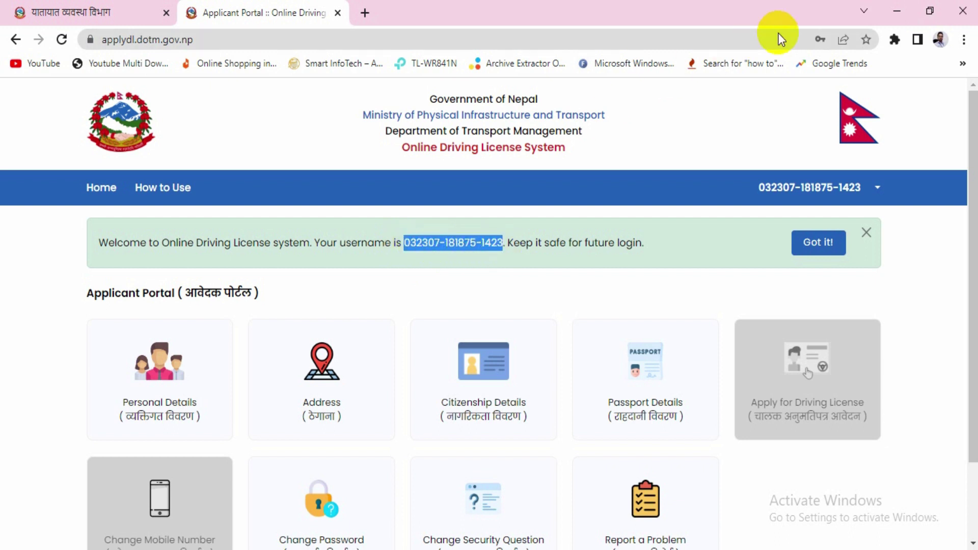
pyautogui.click(897, 11)
pyautogui.rightClick(289, 126)
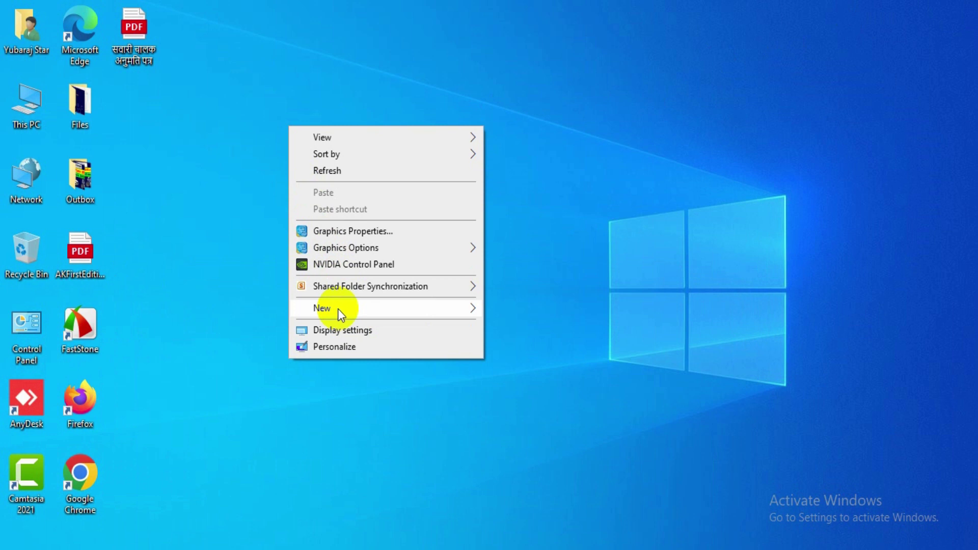
# Create a new text document on the desktop named 'Login Details'.
pyautogui.moveTo(454, 307)
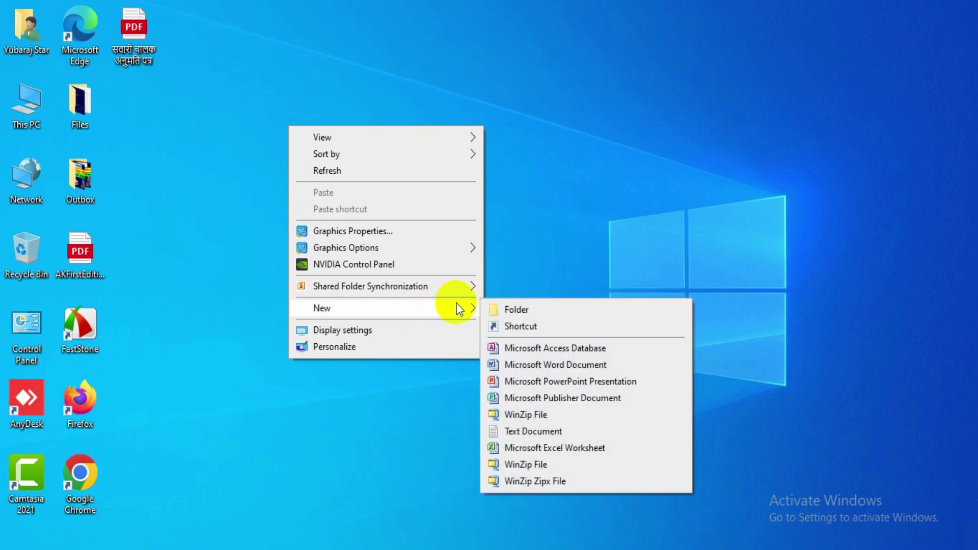
pyautogui.click(530, 431)
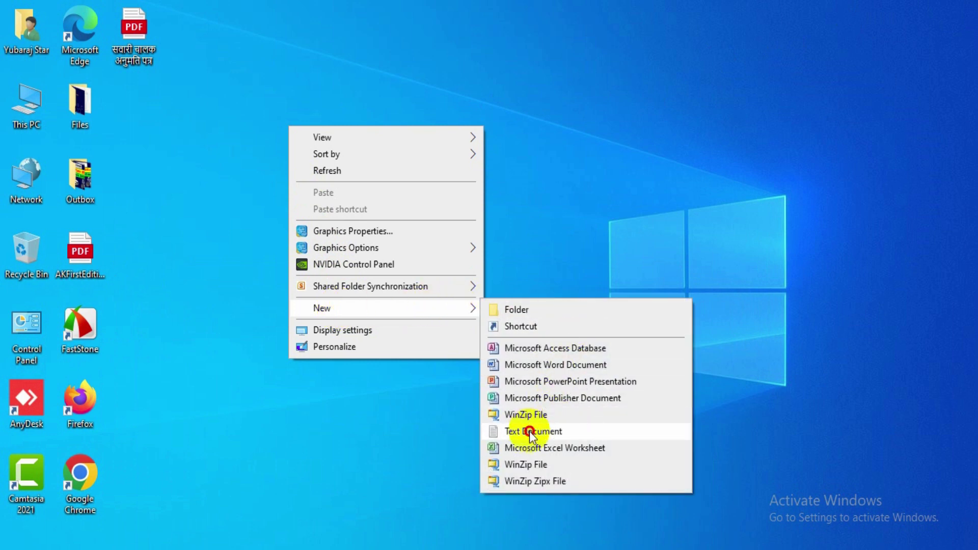
pyautogui.write('Login Details')
pyautogui.press('Return')
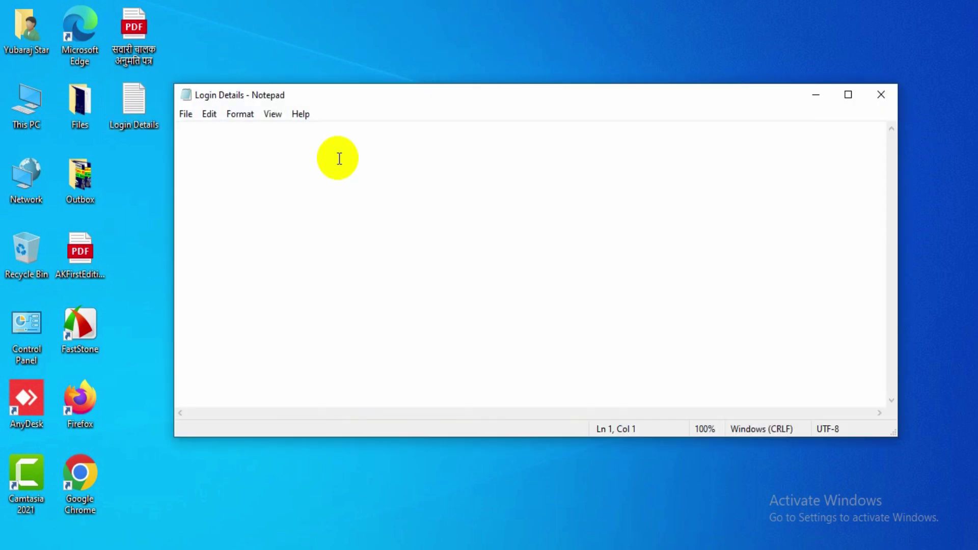
# Paste the username into Login Details, save and close it, then dismiss the portal's welcome banner.
pyautogui.click(339, 159)
pyautogui.hotkey('ctrl', 'v')
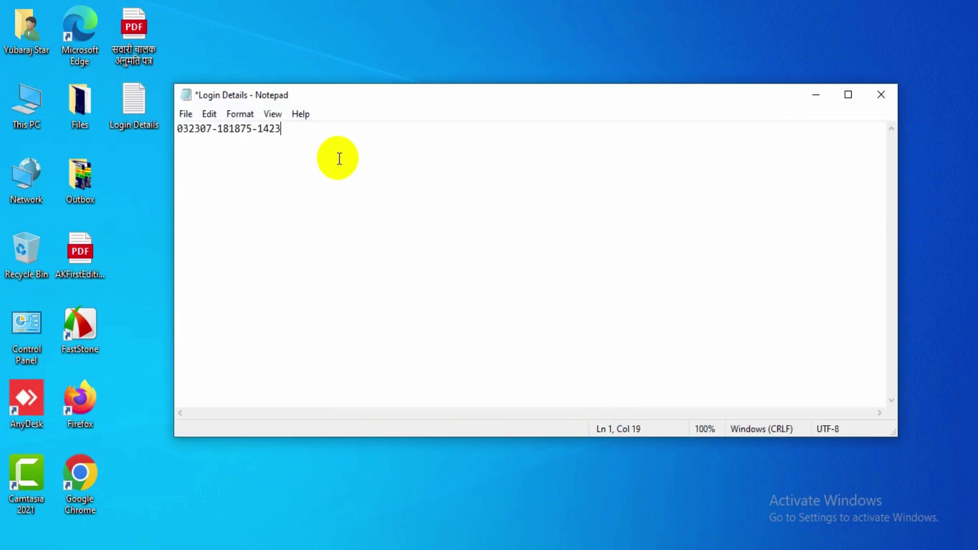
pyautogui.press('Return')
pyautogui.click(882, 97)
pyautogui.click(450, 299)
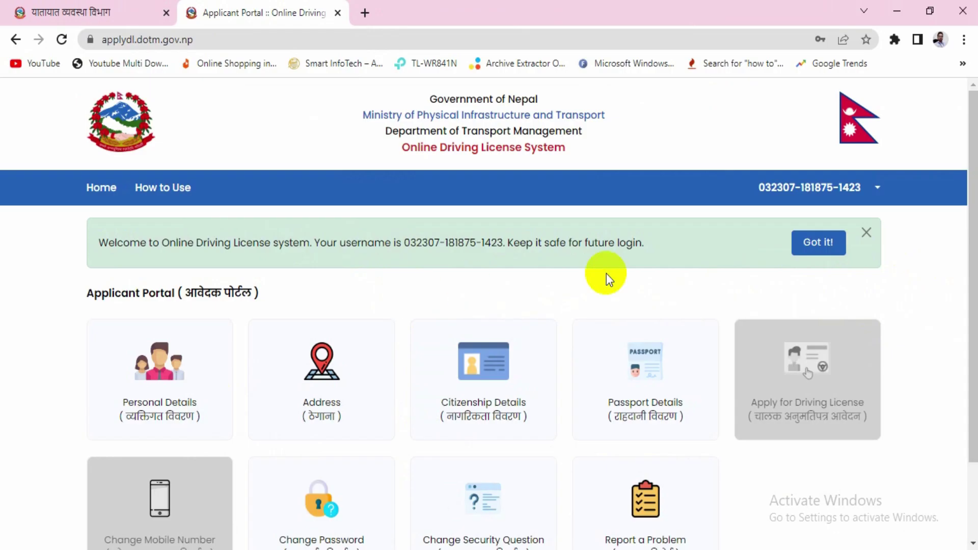
pyautogui.click(818, 243)
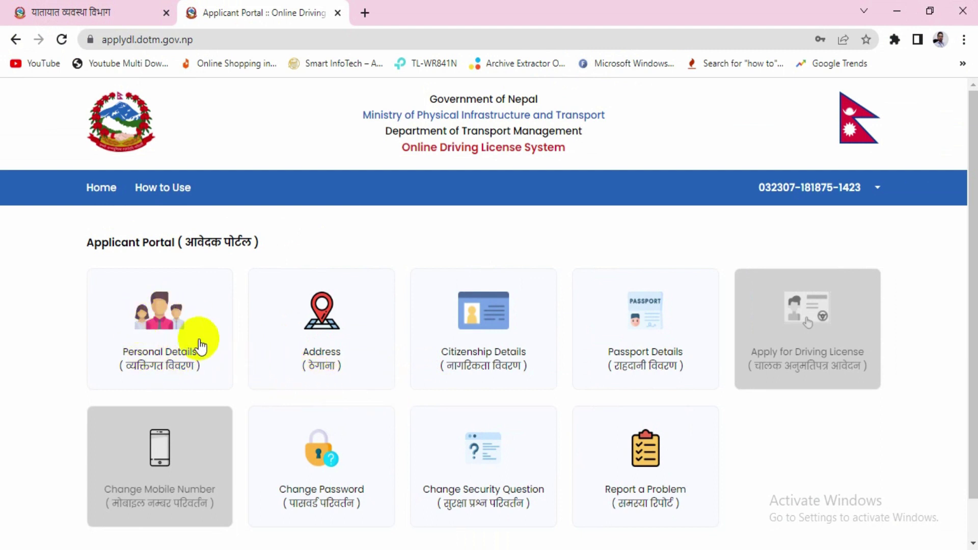
# Open the Personal Details profile form and focus the First Name, then the नाम field.
pyautogui.click(164, 335)
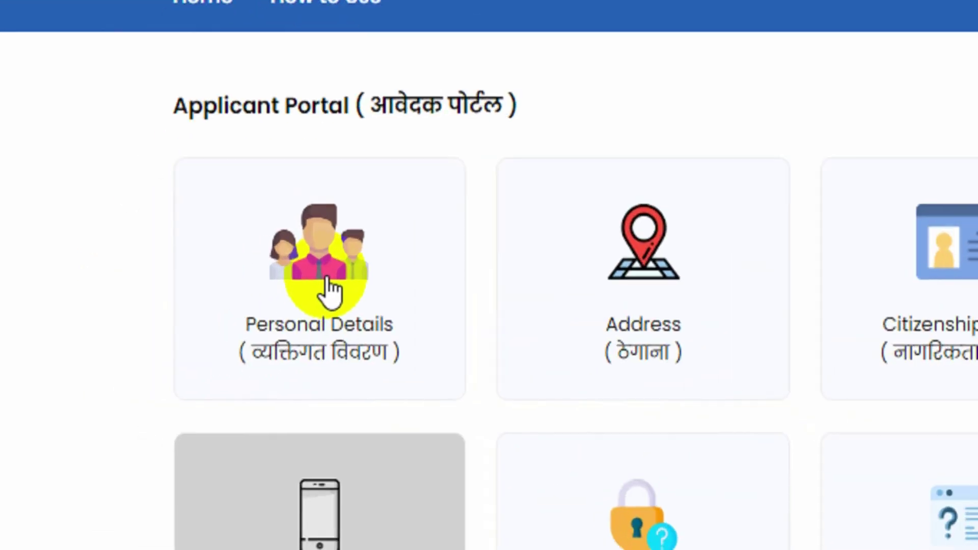
pyautogui.click(164, 335)
pyautogui.click(199, 352)
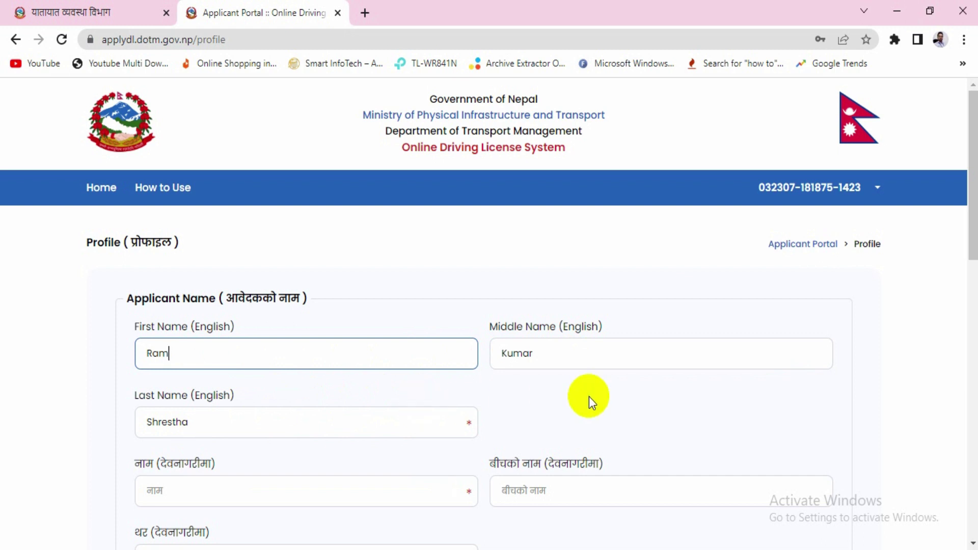
pyautogui.scroll(-5, 549, 409)
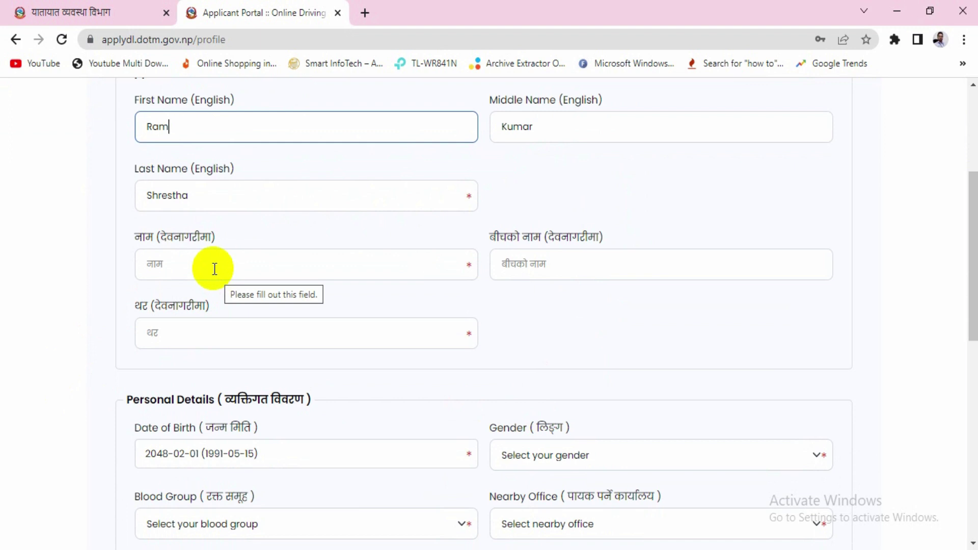
pyautogui.click(174, 268)
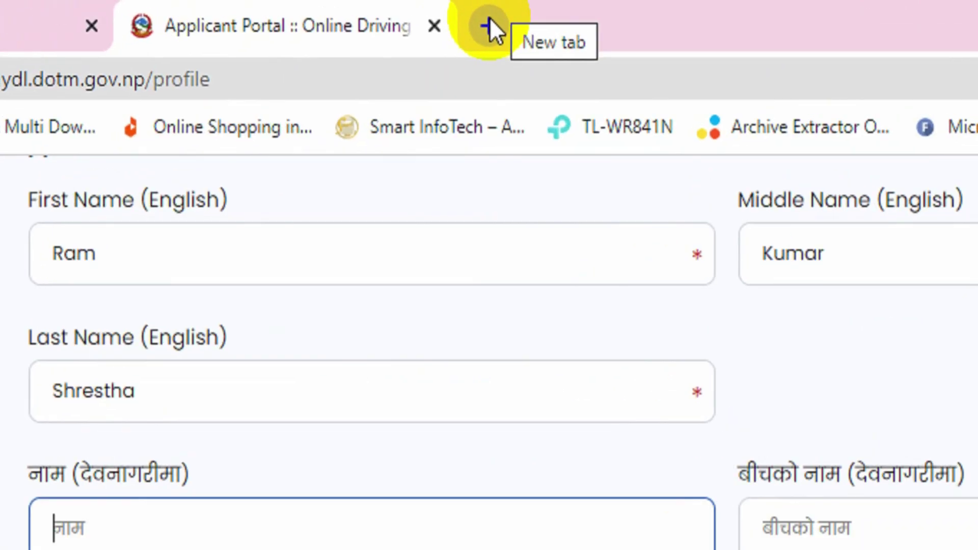
# Search Google for 'nepali unicode typing' in a new tab.
pyautogui.click(488, 28)
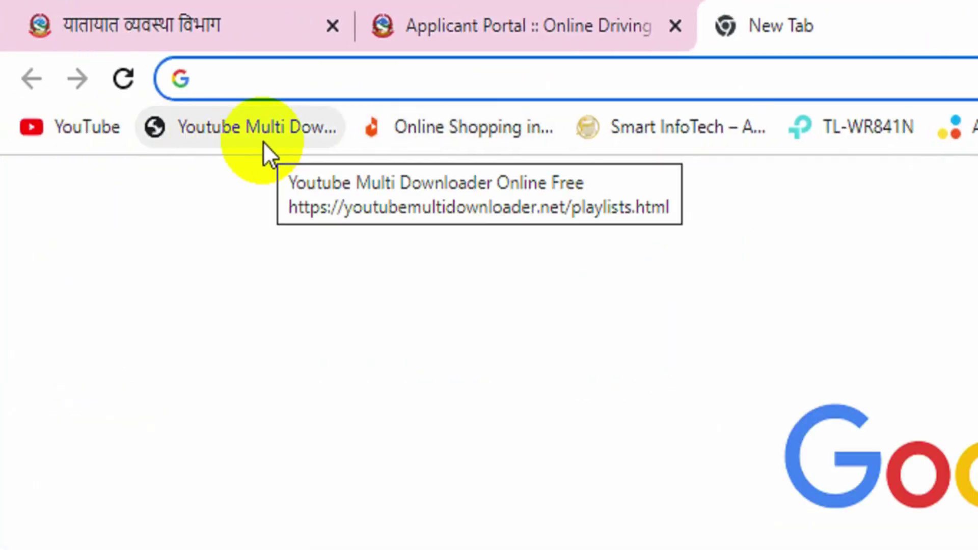
pyautogui.write('nepali u')
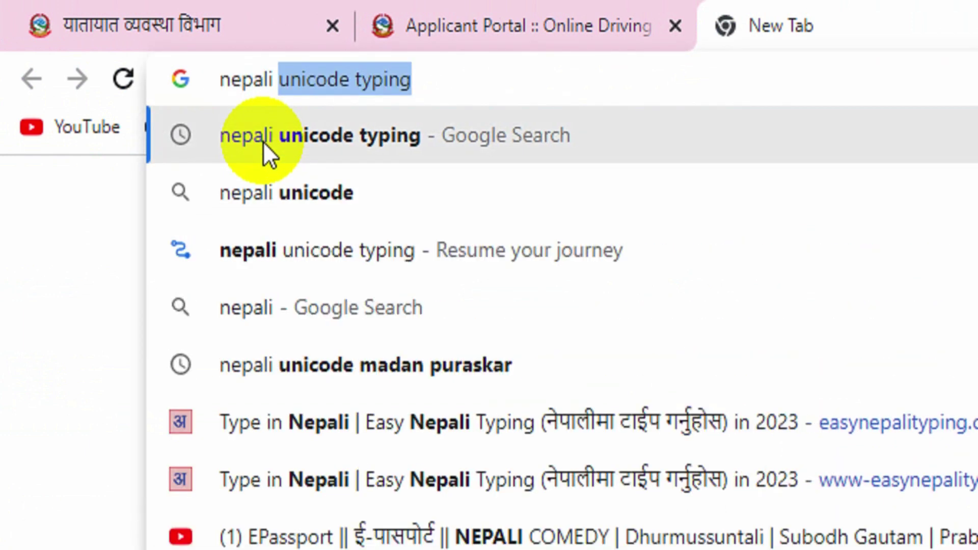
pyautogui.write('nicode typing')
pyautogui.press('Return')
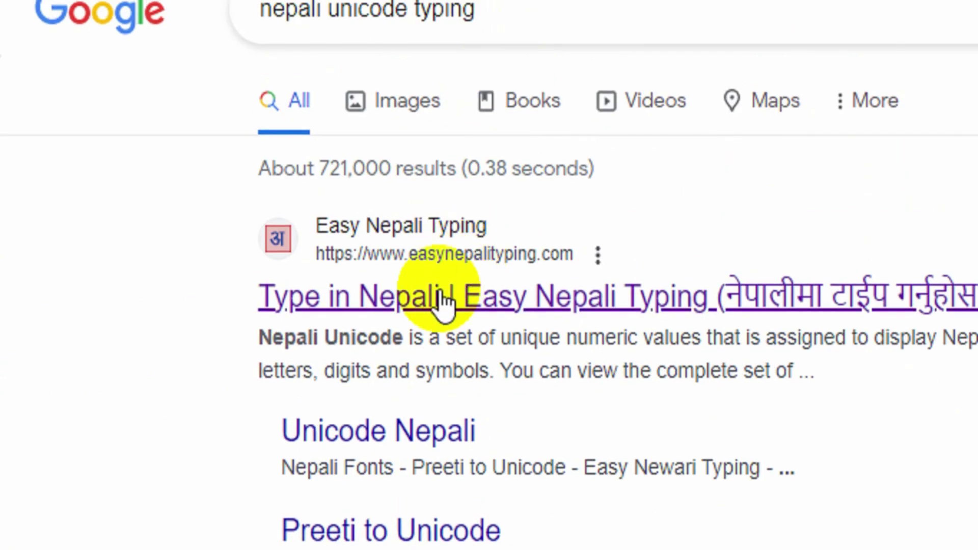
# On Easy Nepali Typing, type the first name, copy the Devanagari result, and return to the portal.
pyautogui.click(442, 300)
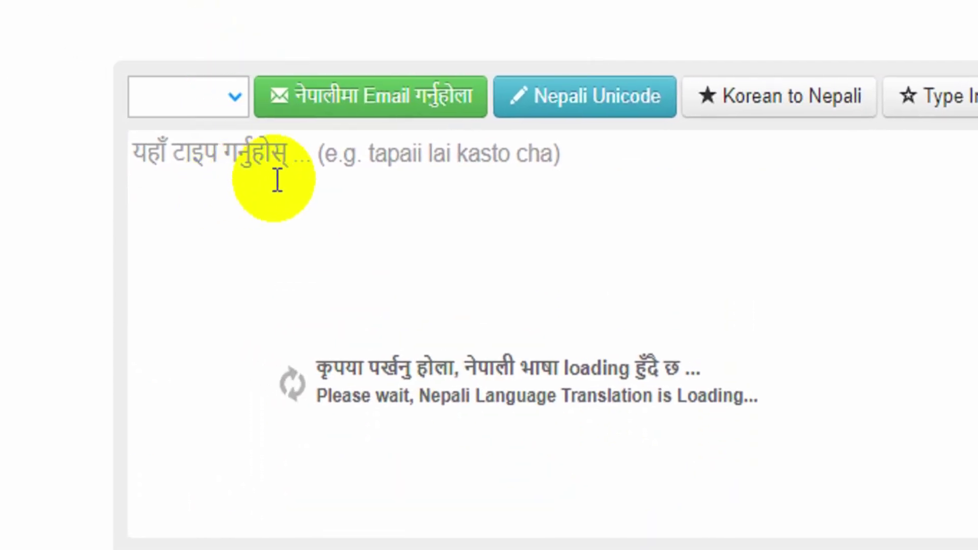
pyautogui.click(243, 161)
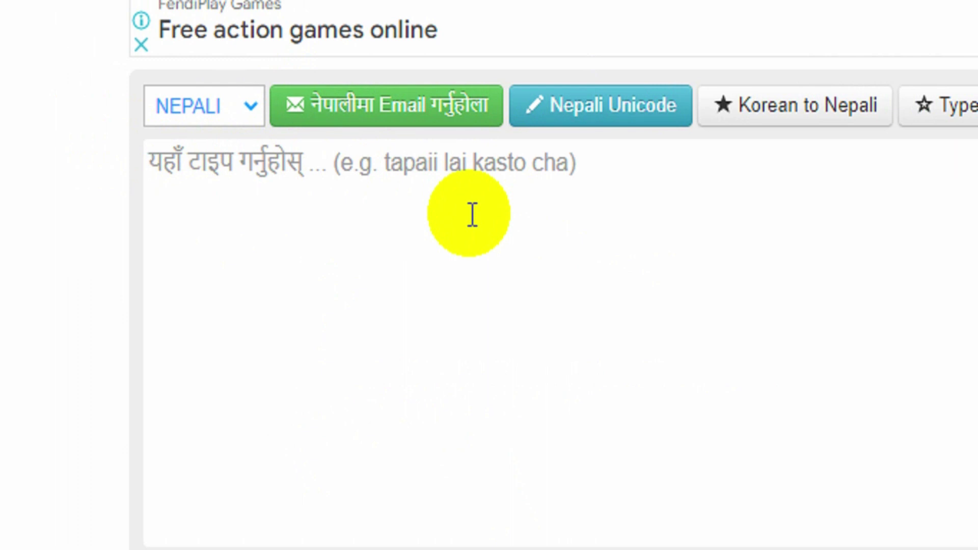
pyautogui.write('ra')
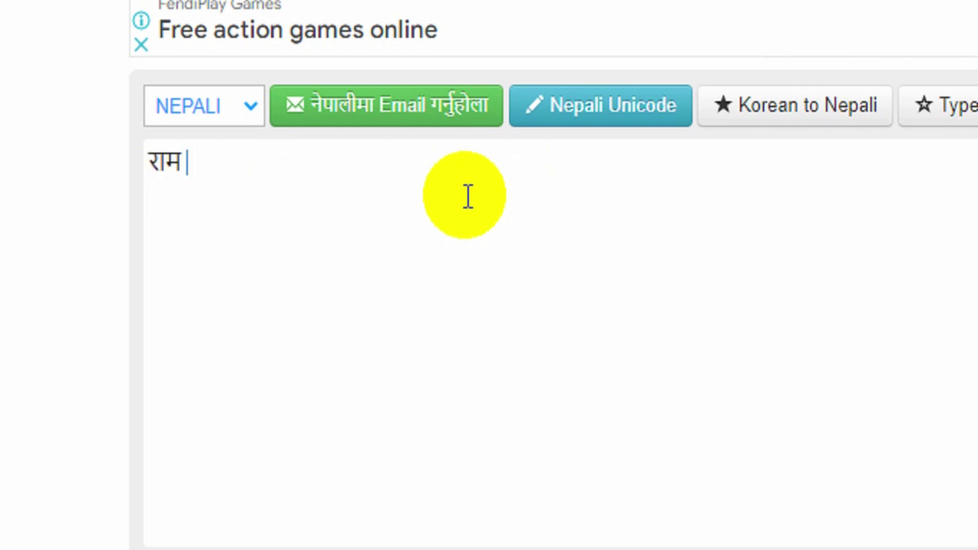
pyautogui.moveTo(190, 166); pyautogui.dragTo(119, 167)
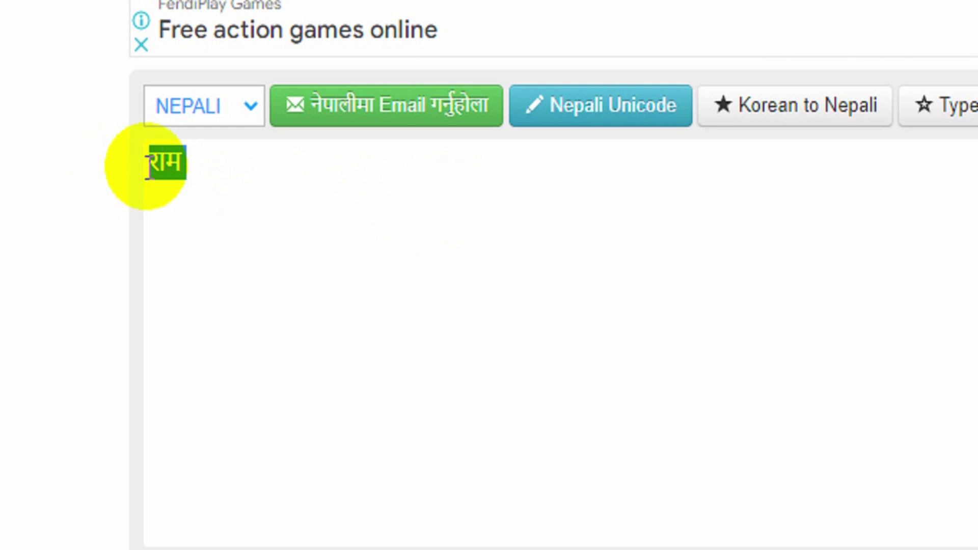
pyautogui.rightClick(164, 161)
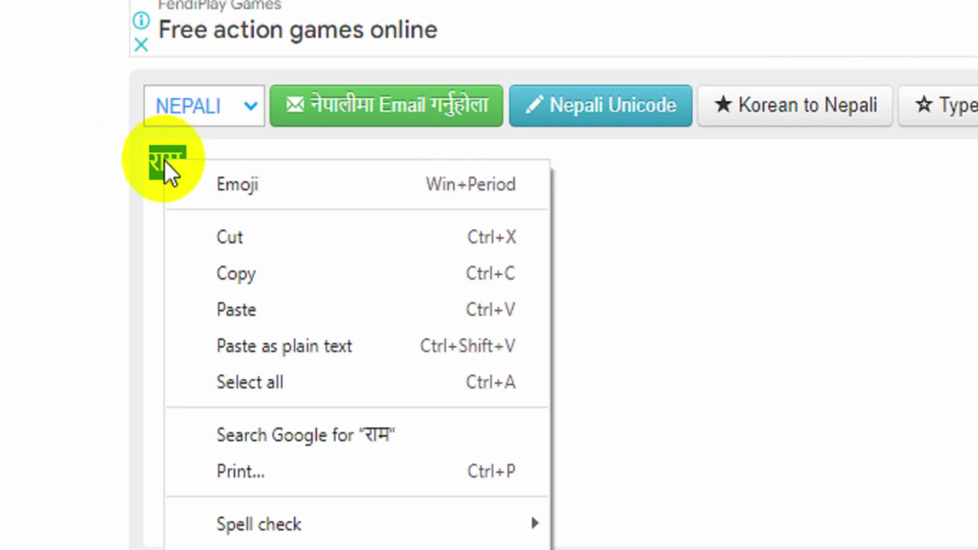
pyautogui.click(239, 274)
pyautogui.click(270, 13)
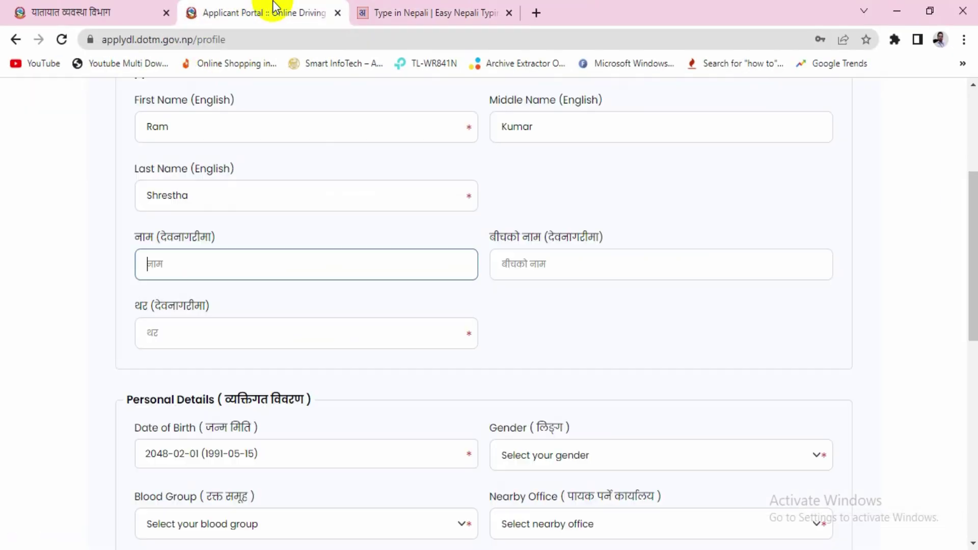
# Paste the Devanagari name into the नाम field and move down to the Date of Birth picker.
pyautogui.rightClick(169, 272)
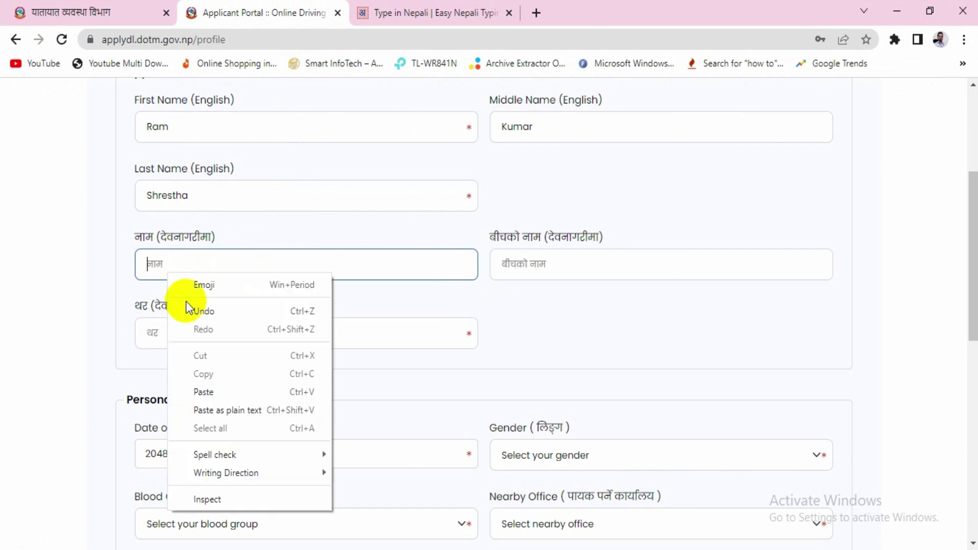
pyautogui.click(212, 390)
pyautogui.press('Tab')
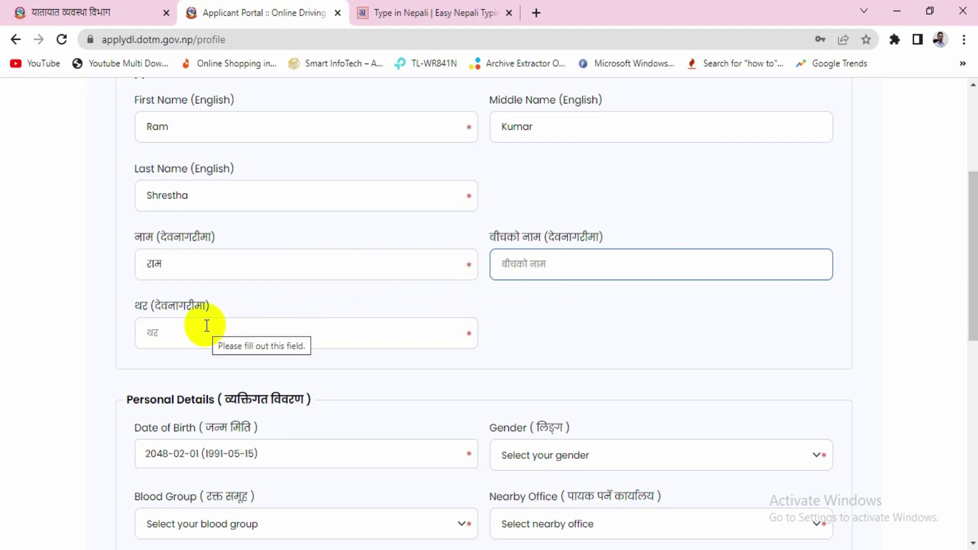
pyautogui.scroll(-6, 407, 286)
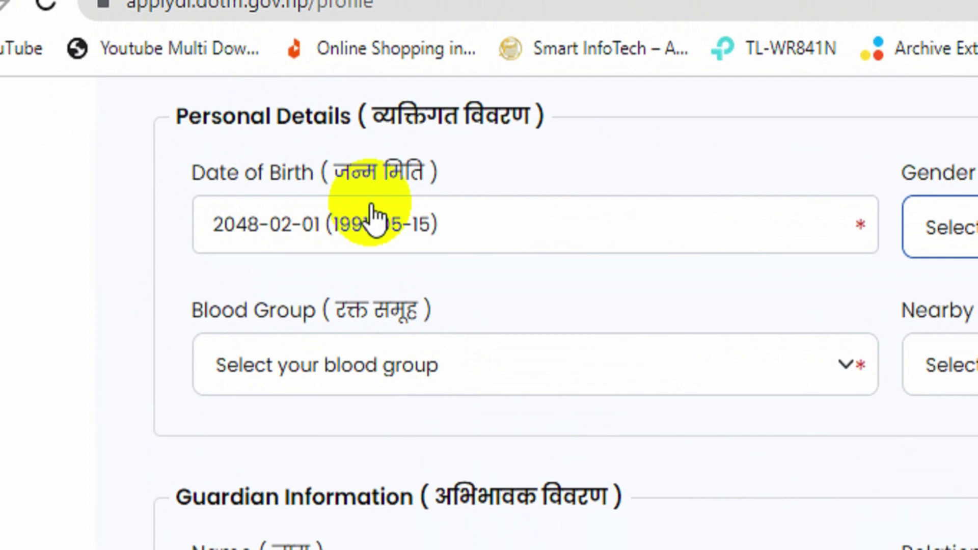
pyautogui.click(425, 222)
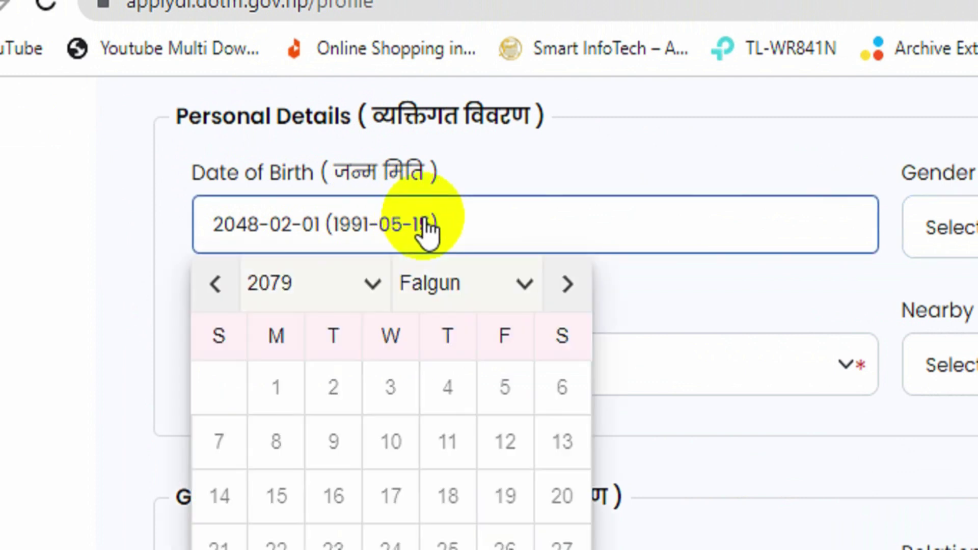
# Close the date picker and check the Gender, Blood Group and transport office lists without changing them.
pyautogui.click(891, 219)
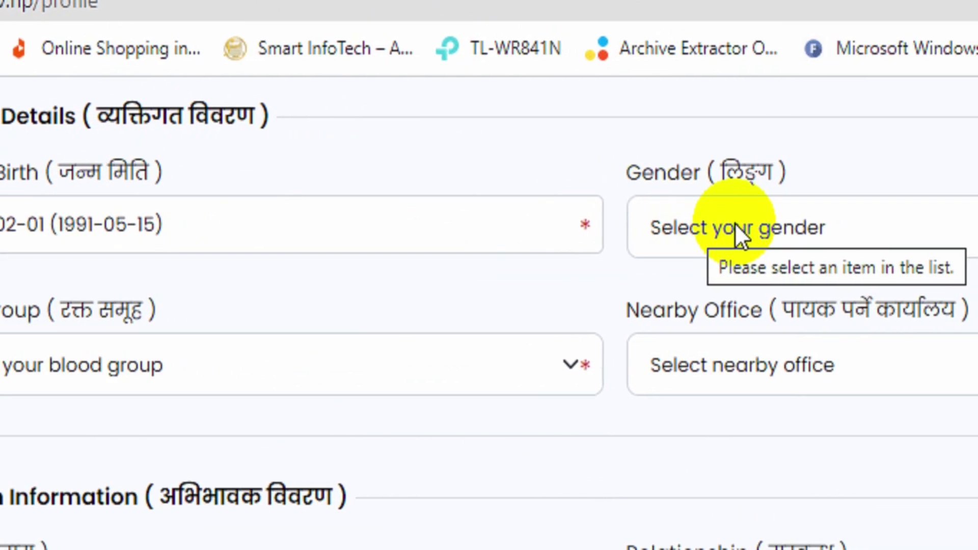
pyautogui.click(735, 223)
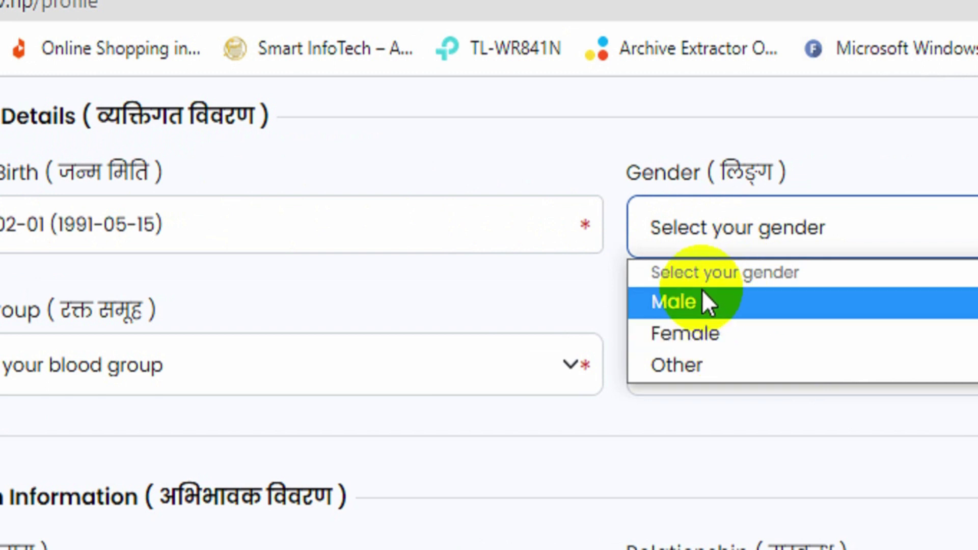
pyautogui.click(570, 288)
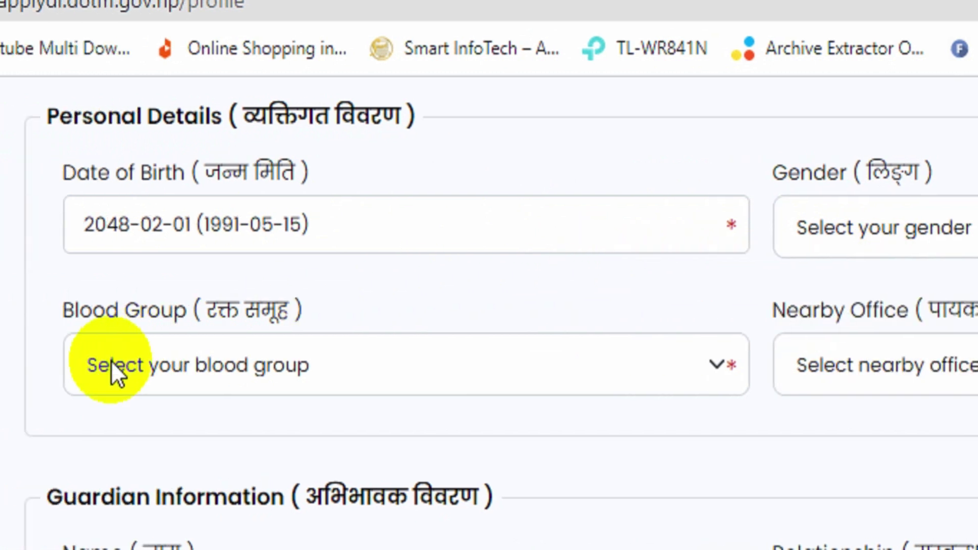
pyautogui.click(304, 375)
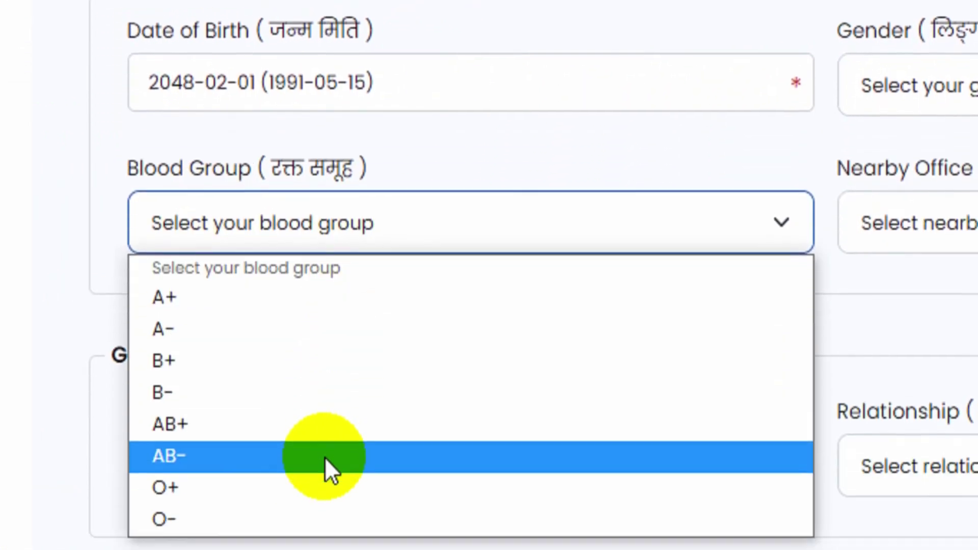
pyautogui.click(428, 173)
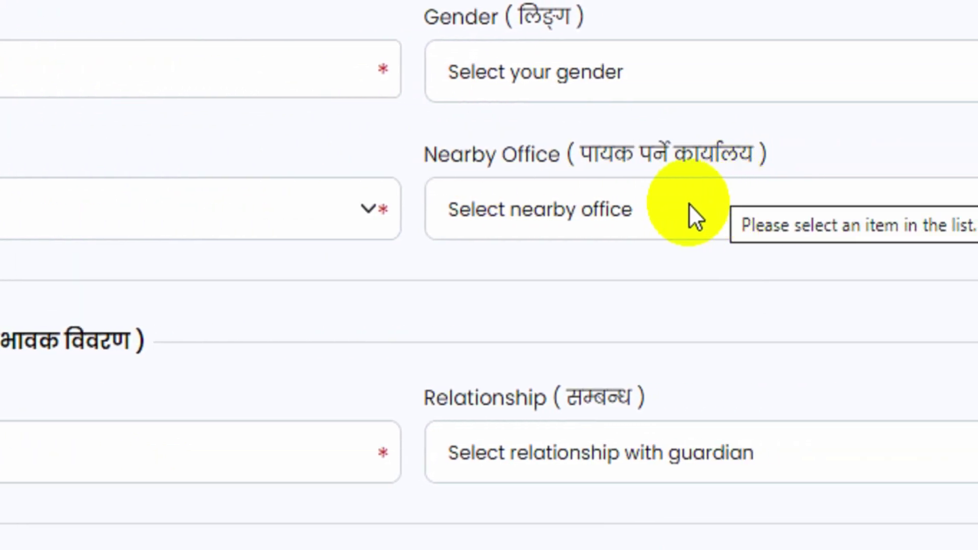
pyautogui.click(637, 227)
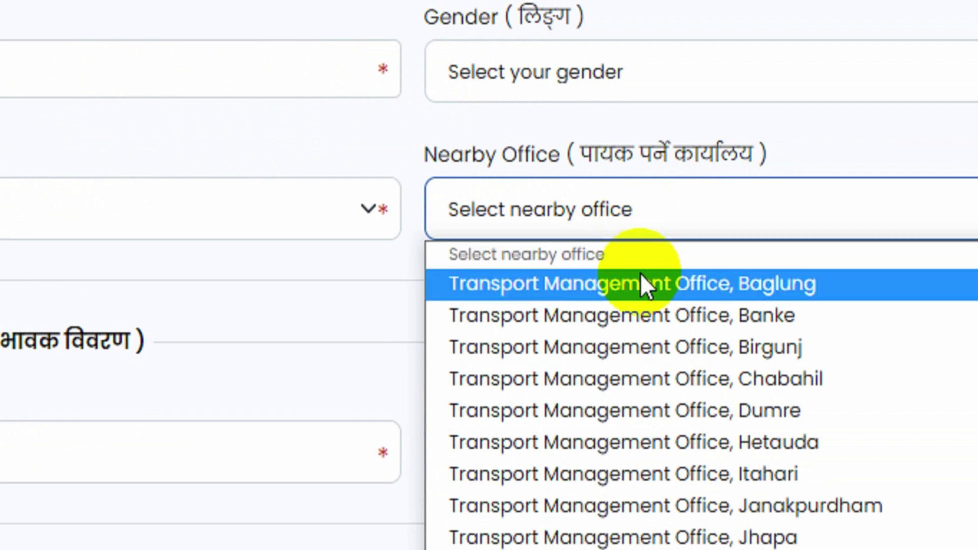
pyautogui.click(87, 349)
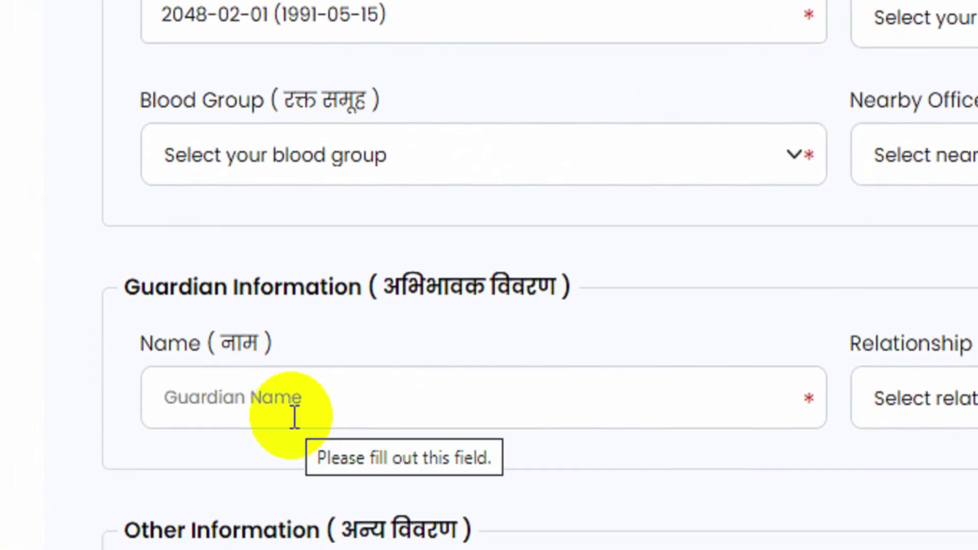
# Select Father as the guardian's relationship under Guardian Information.
pyautogui.click(295, 416)
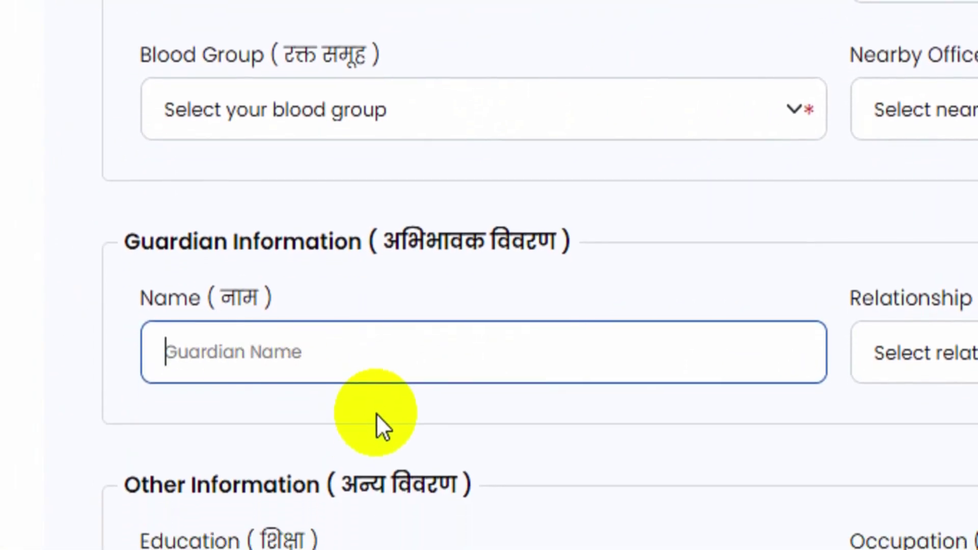
pyautogui.click(943, 358)
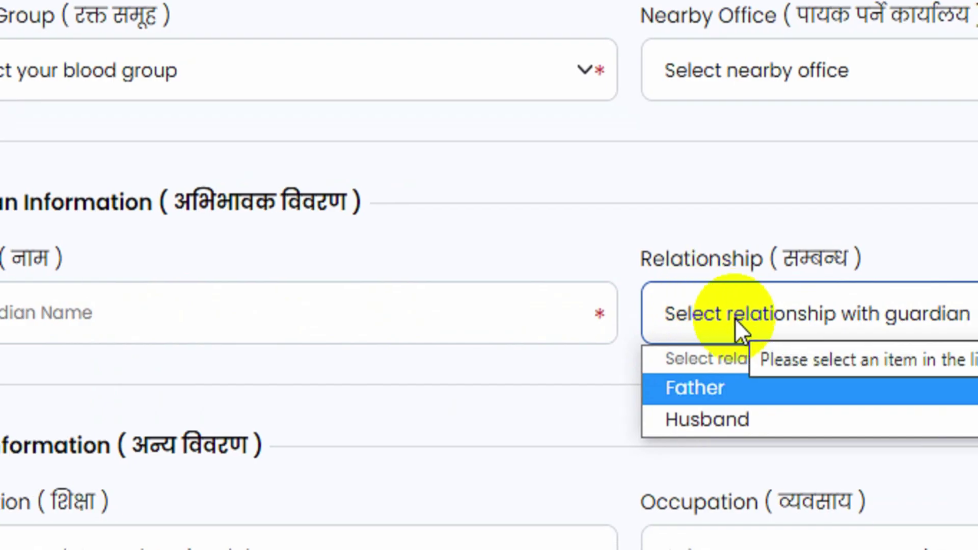
pyautogui.click(693, 329)
pyautogui.click(696, 379)
pyautogui.press('Tab')
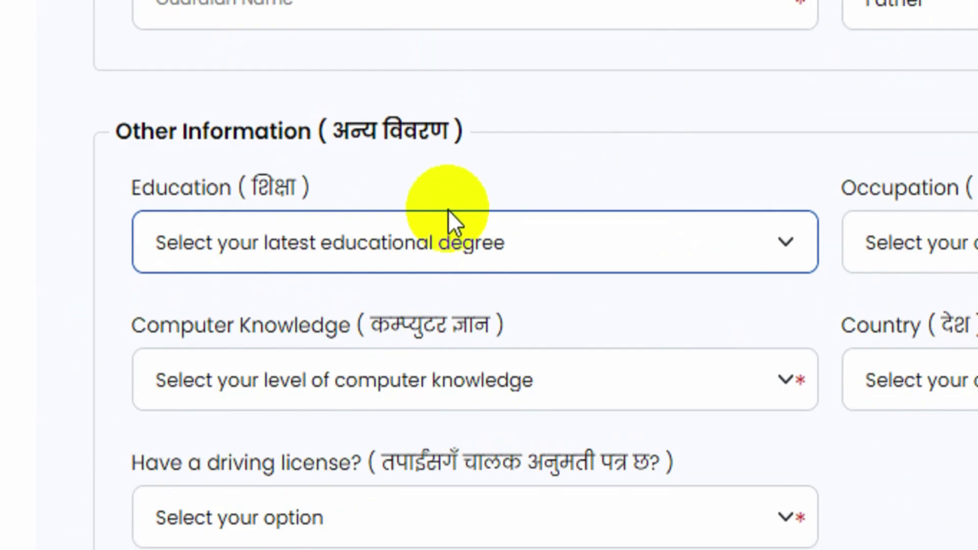
# Choose High School Level for education, leaving occupation and computer knowledge unchanged.
pyautogui.click(349, 252)
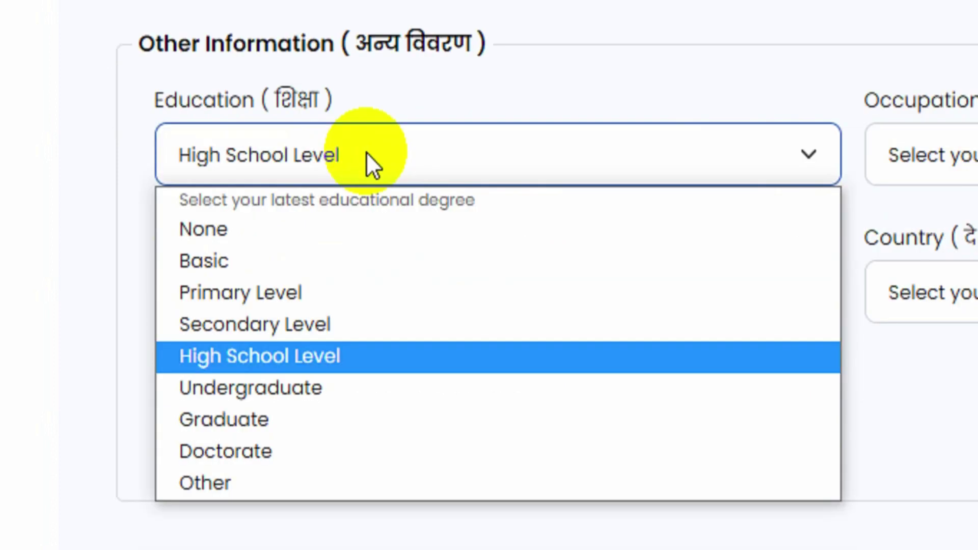
pyautogui.click(314, 358)
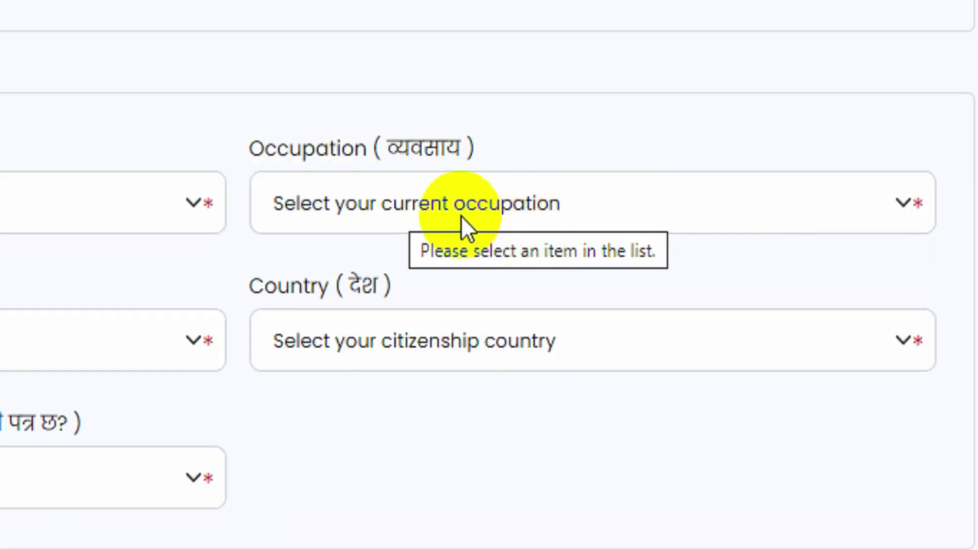
pyautogui.click(428, 210)
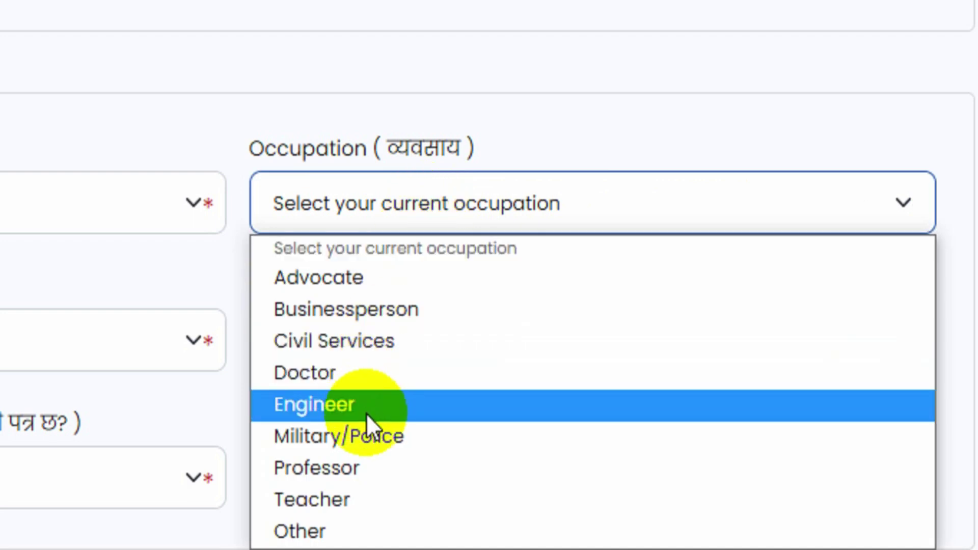
pyautogui.click(353, 139)
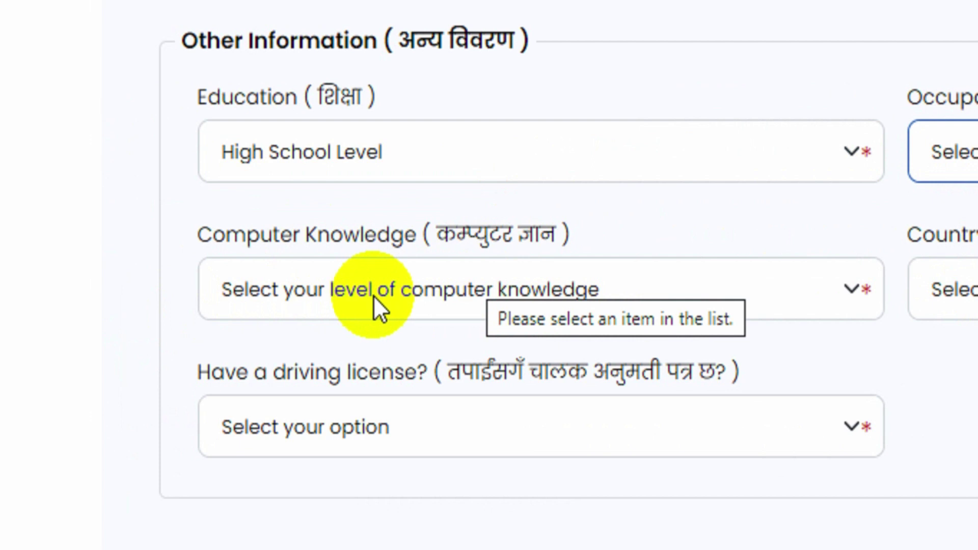
pyautogui.click(515, 301)
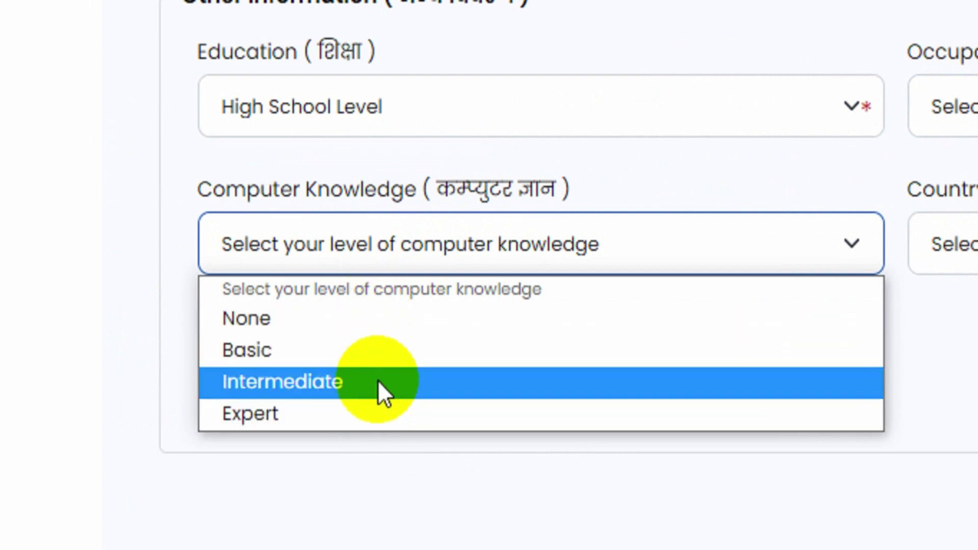
pyautogui.click(469, 246)
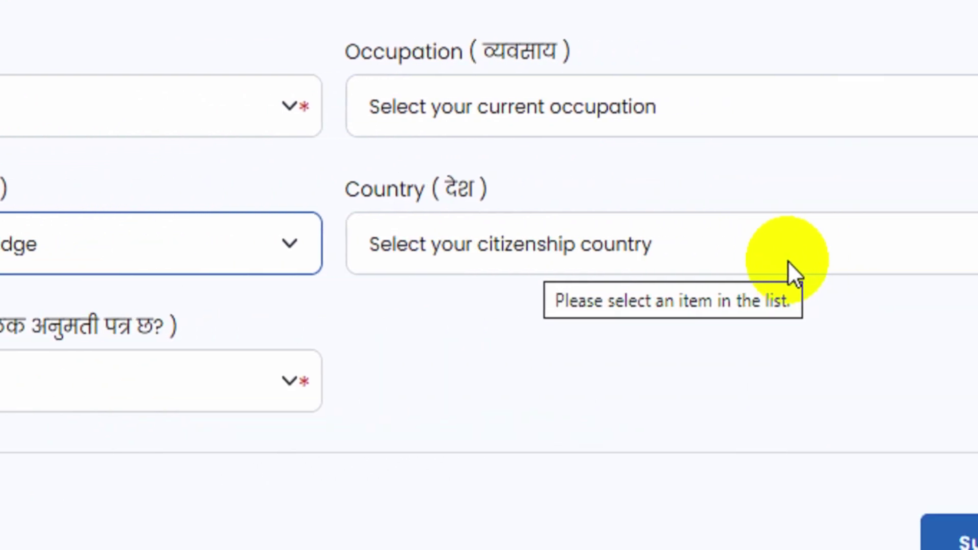
# Answer Yes to 'Have a driving license?' after checking the citizenship country list.
pyautogui.click(641, 256)
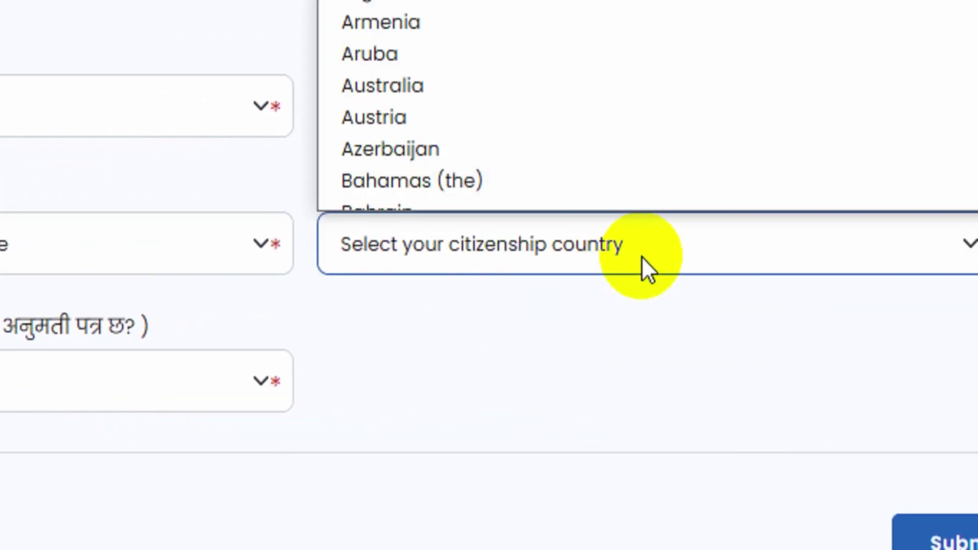
pyautogui.press('Tab')
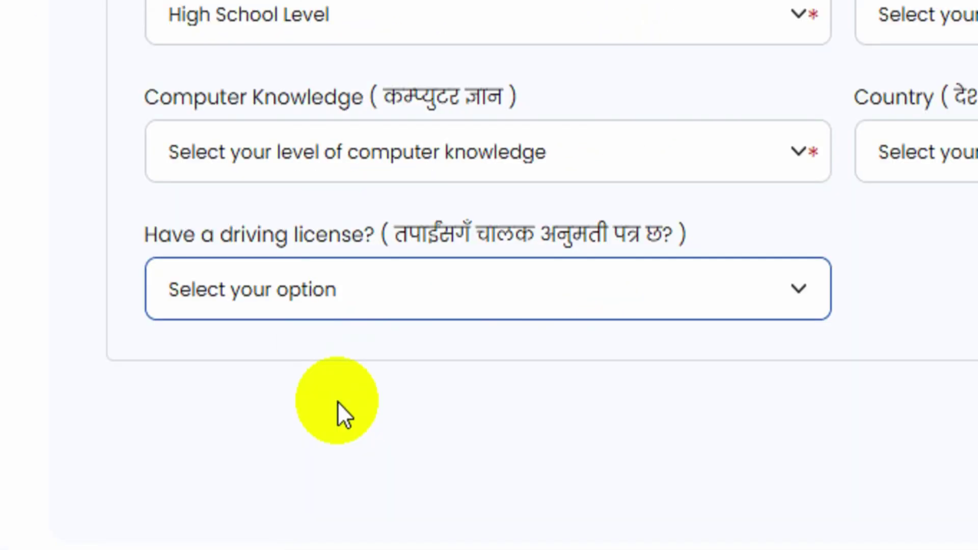
pyautogui.click(337, 402)
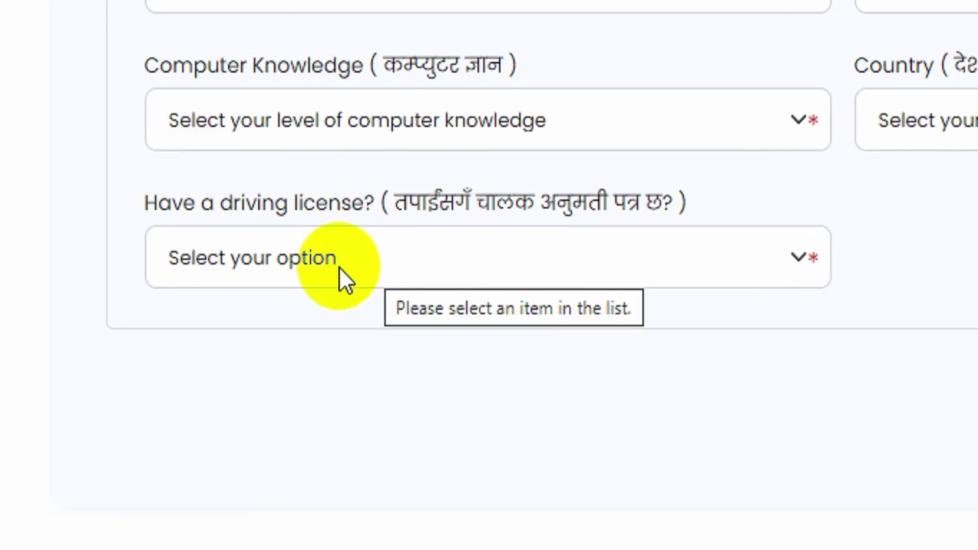
pyautogui.click(338, 267)
pyautogui.click(270, 372)
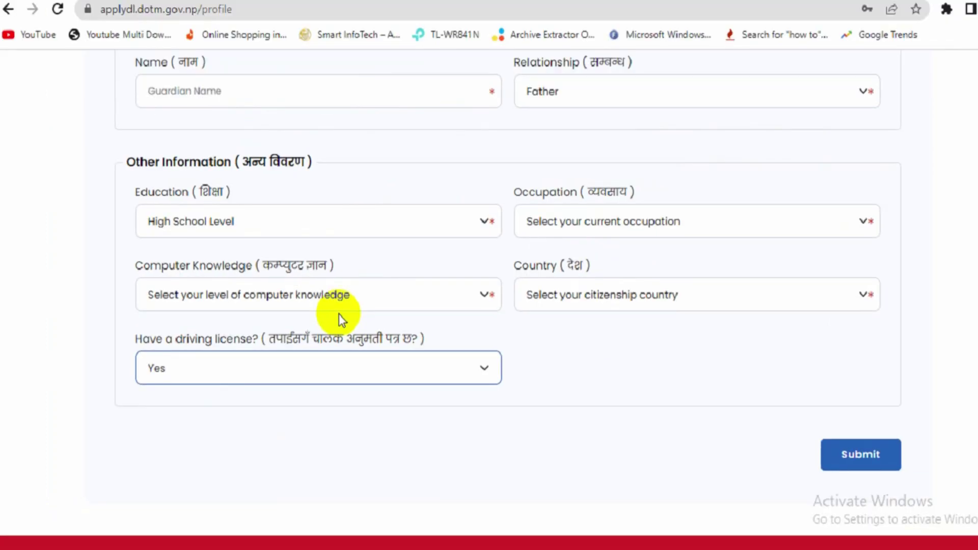
# Submit the profile and choose Koshi as the permanent address province.
pyautogui.click(857, 460)
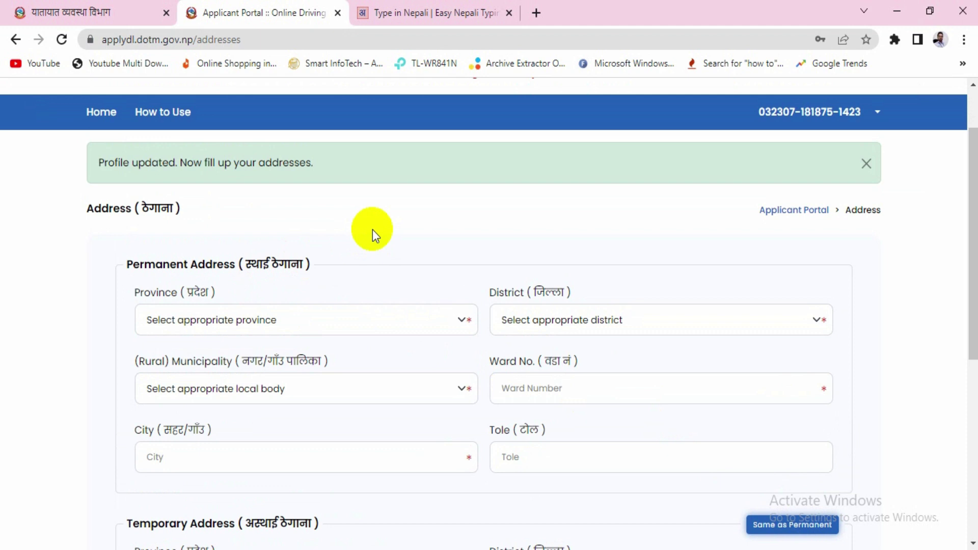
pyautogui.click(234, 320)
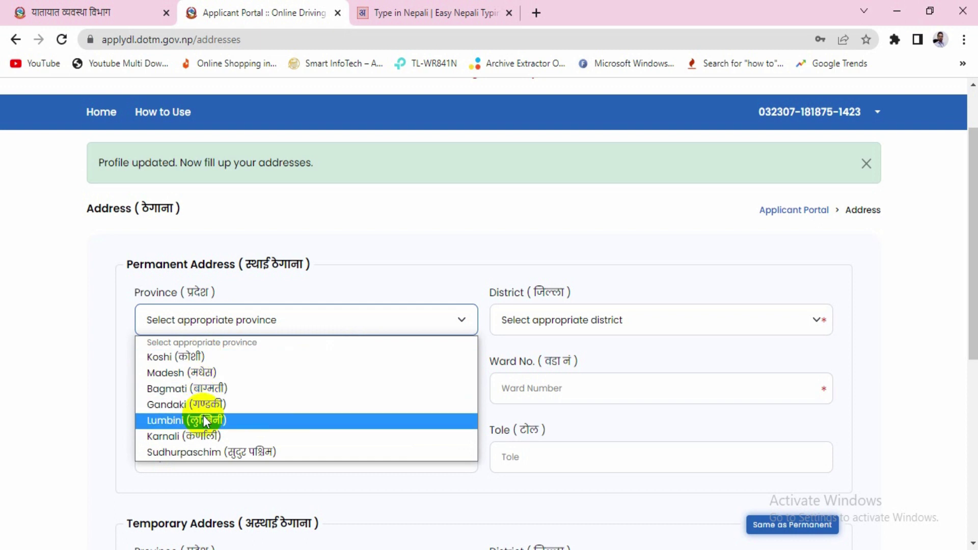
pyautogui.click(200, 357)
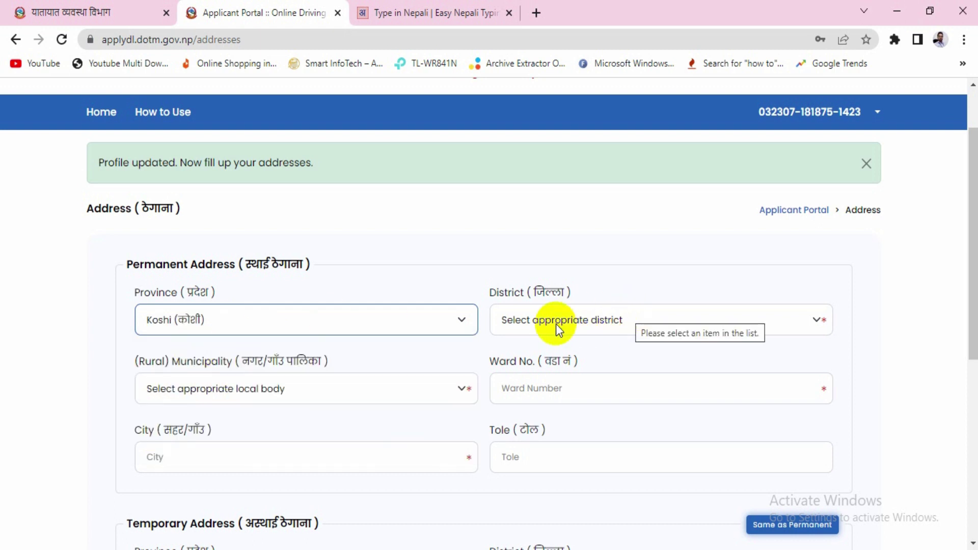
# Fill the ward and Tole fields, copy the permanent address to temporary, and submit.
pyautogui.click(258, 391)
pyautogui.click(258, 391)
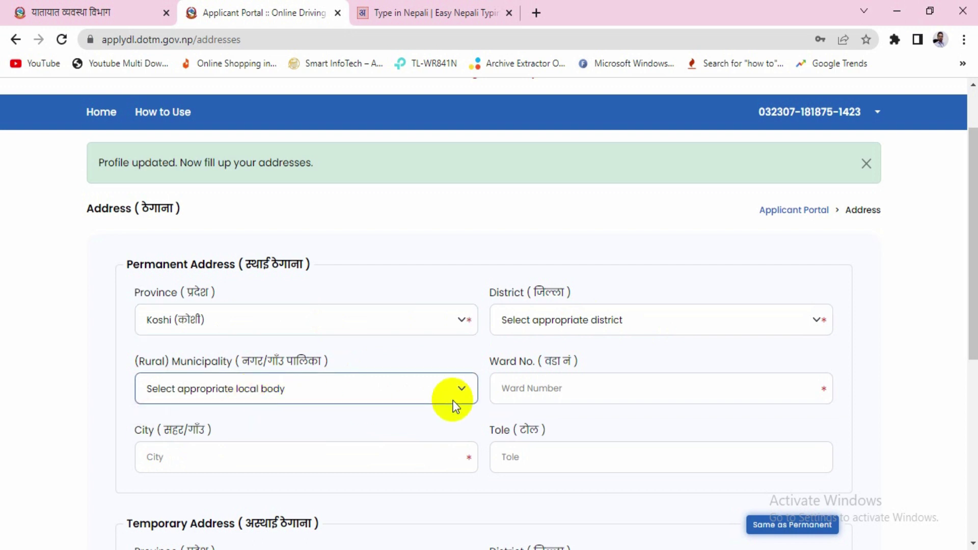
pyautogui.click(557, 389)
pyautogui.scroll(-2, 659, 362)
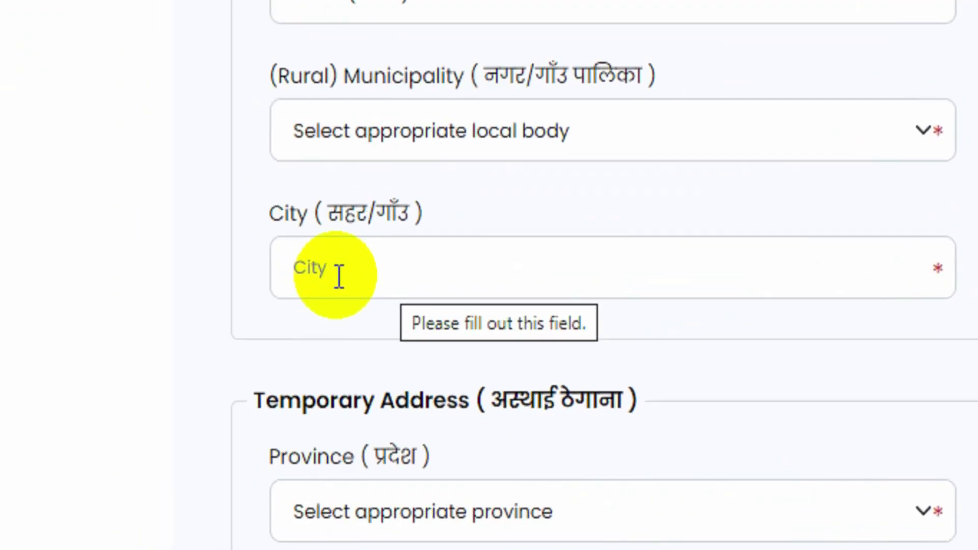
pyautogui.click(696, 276)
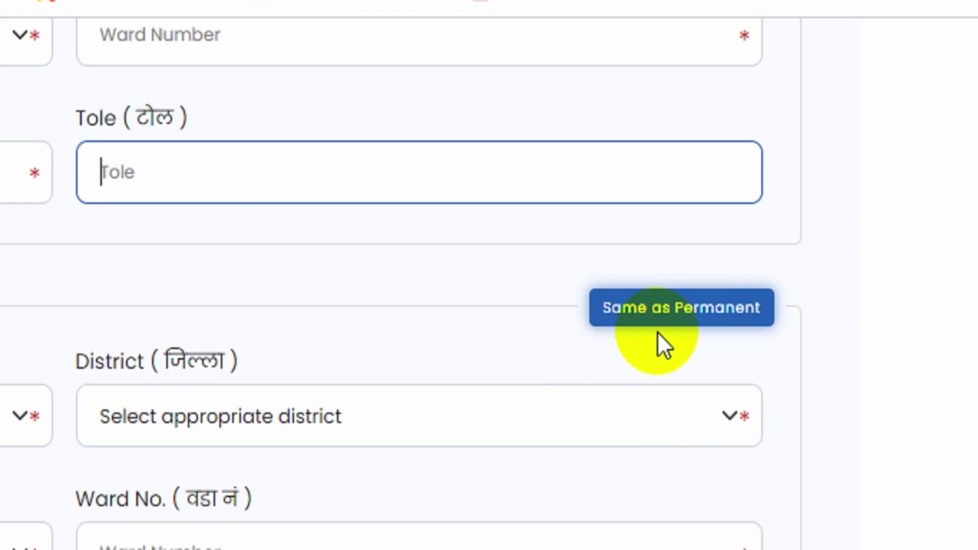
pyautogui.click(692, 320)
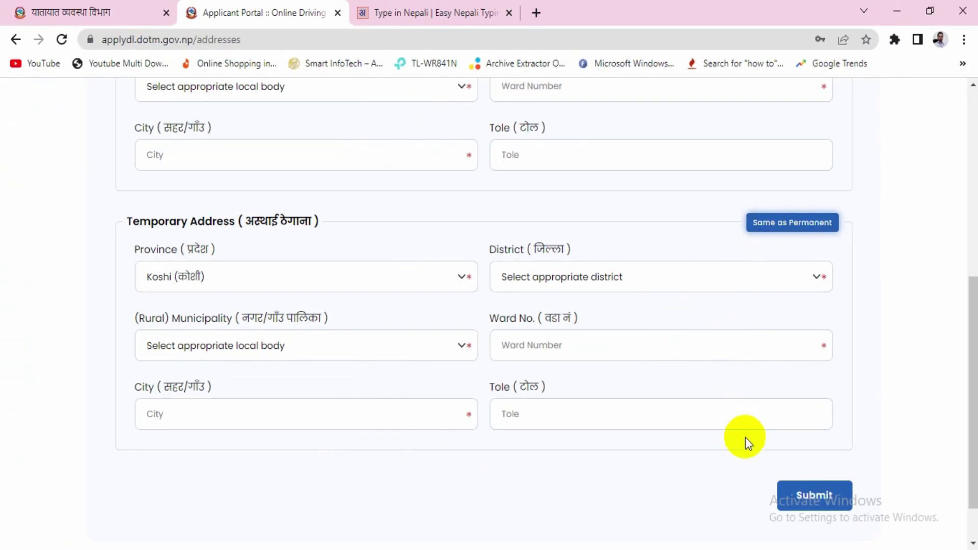
pyautogui.click(813, 496)
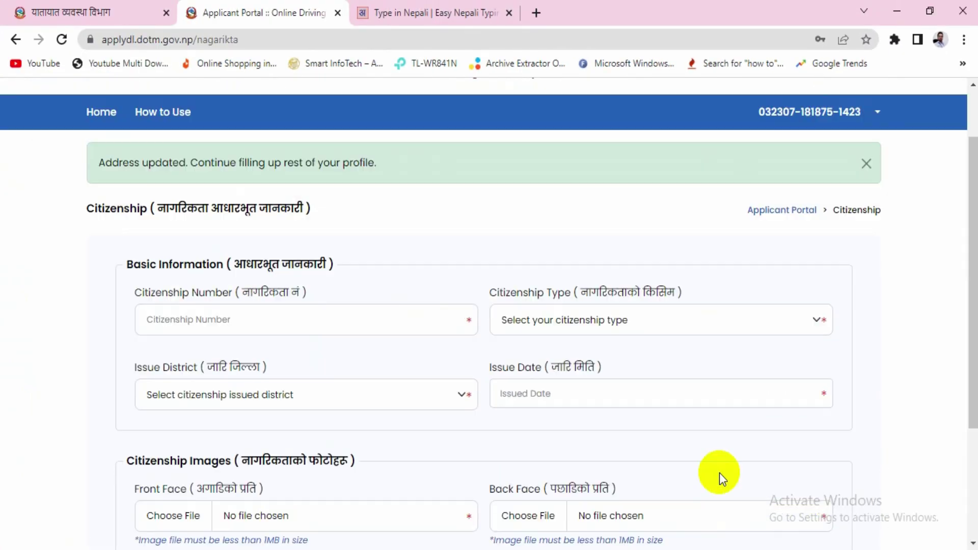
# Fill in the citizenship number and set Citizenship Type to Descendants (वंशज).
pyautogui.click(172, 337)
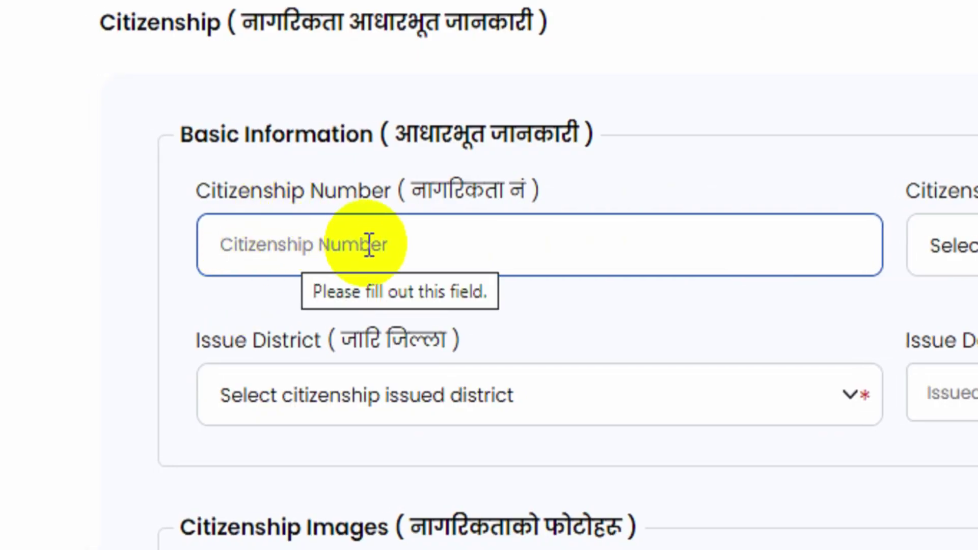
pyautogui.click(367, 245)
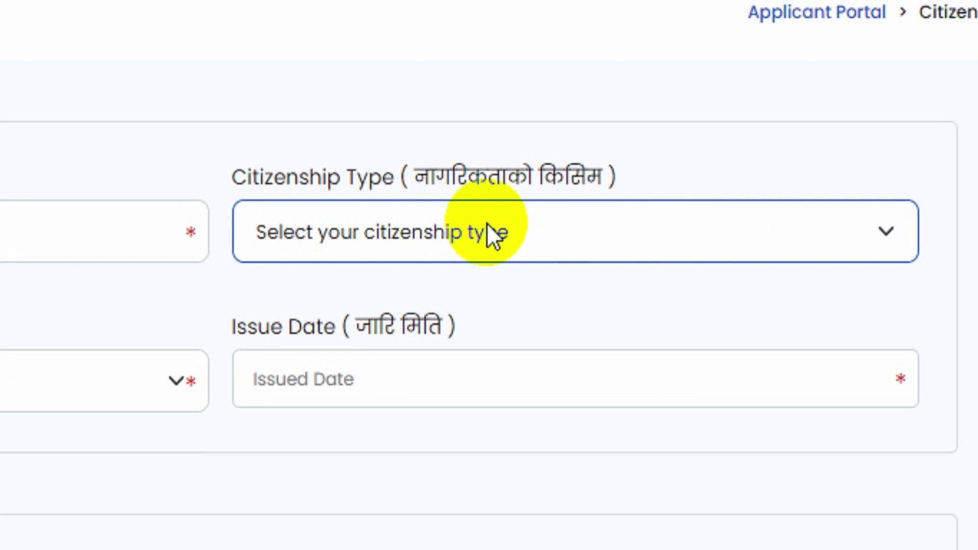
pyautogui.click(487, 223)
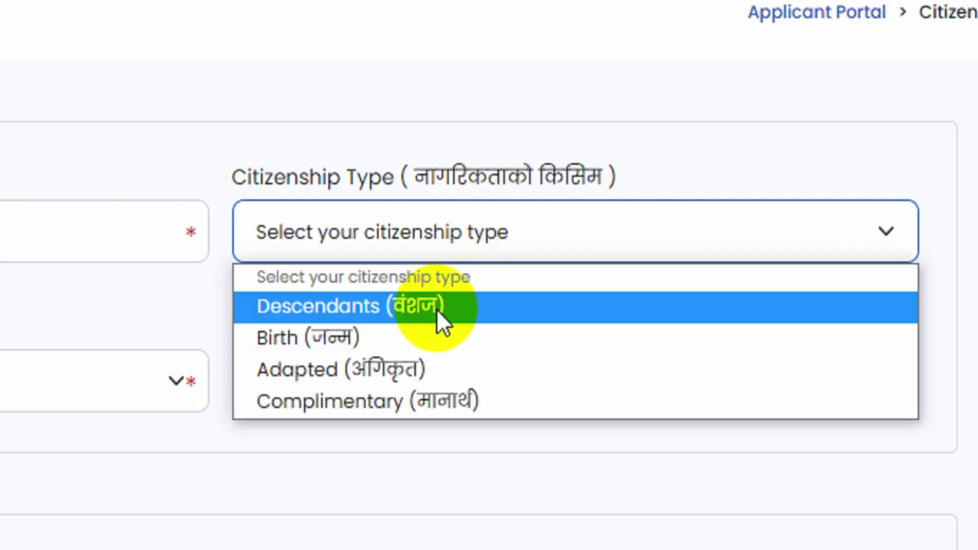
pyautogui.click(409, 306)
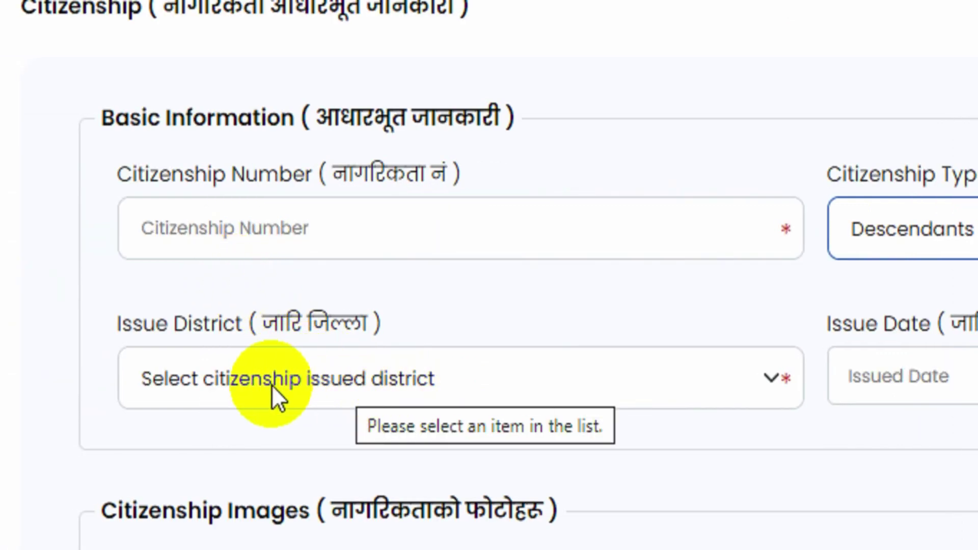
# Check the issue district and issue date fields, then try attaching the front-face citizenship image.
pyautogui.click(314, 383)
pyautogui.click(313, 383)
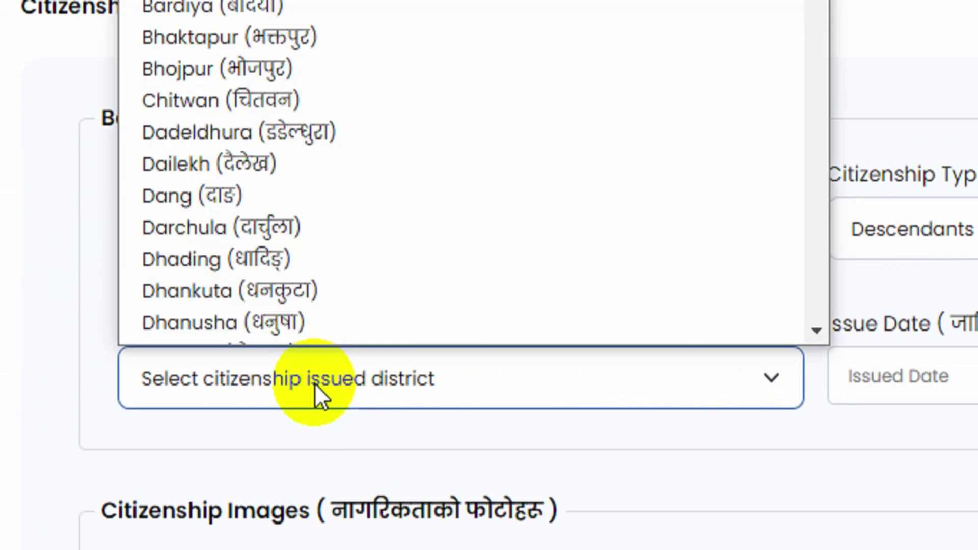
pyautogui.click(313, 383)
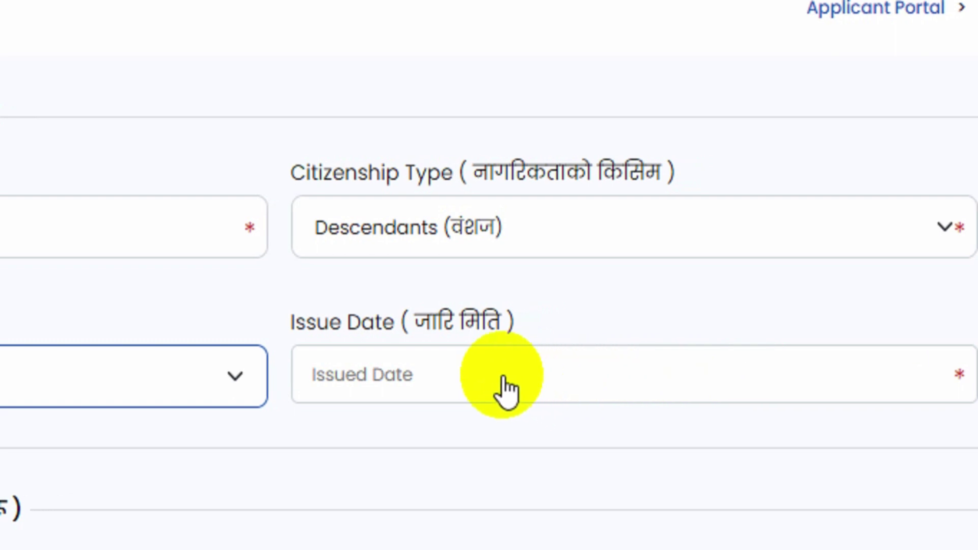
pyautogui.click(676, 389)
pyautogui.scroll(-1, 504, 390)
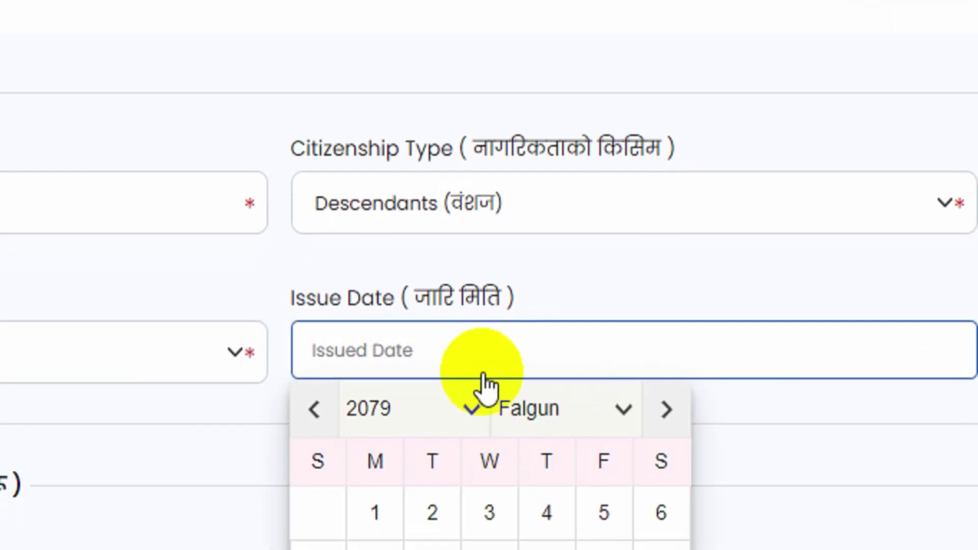
pyautogui.click(270, 312)
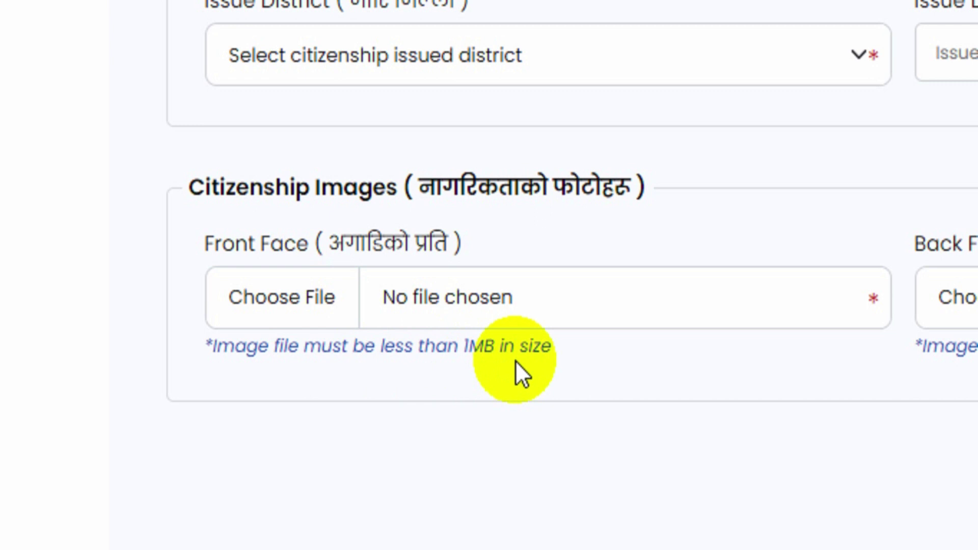
pyautogui.click(320, 299)
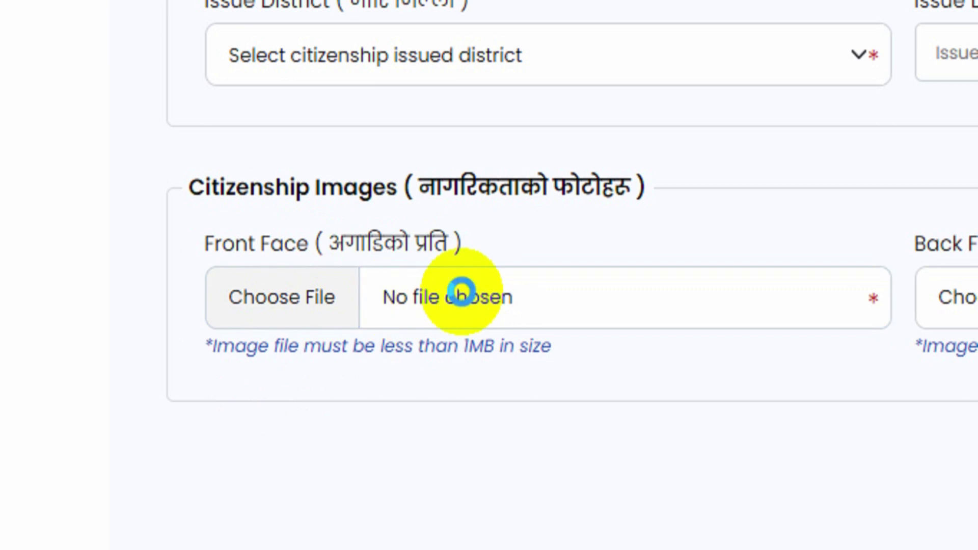
pyautogui.press('Escape')
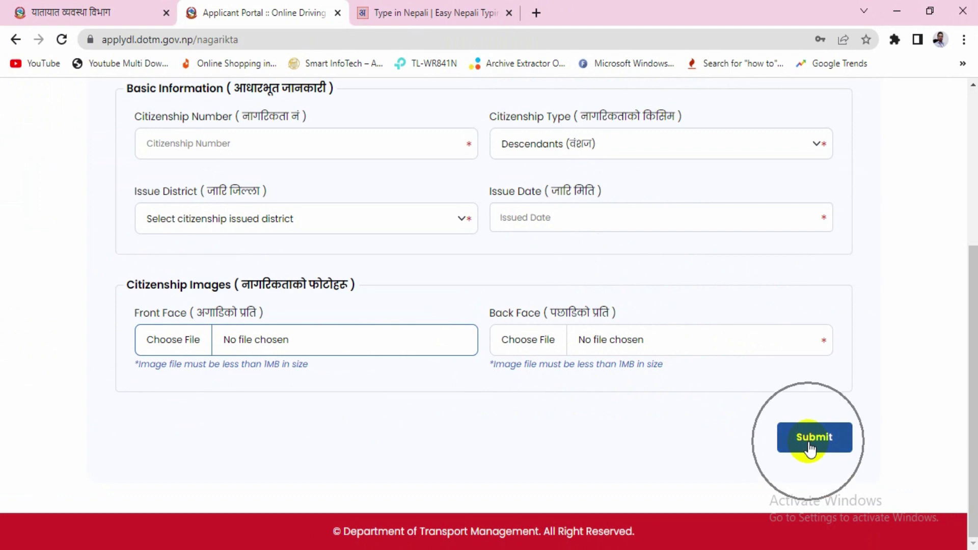
# Submit the citizenship details and enter a Zonal address with zone Koshi, ward, city and Tole.
pyautogui.click(809, 446)
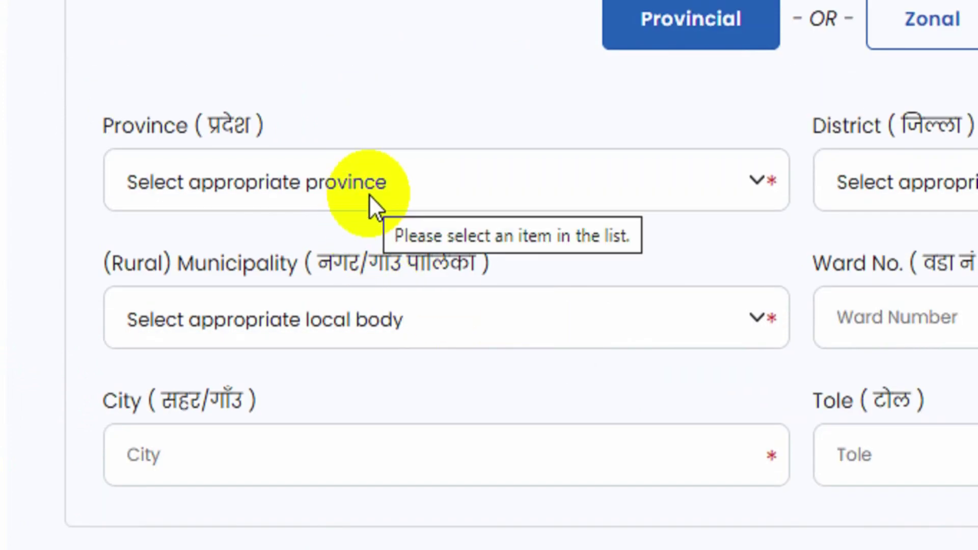
pyautogui.click(908, 153)
pyautogui.click(211, 298)
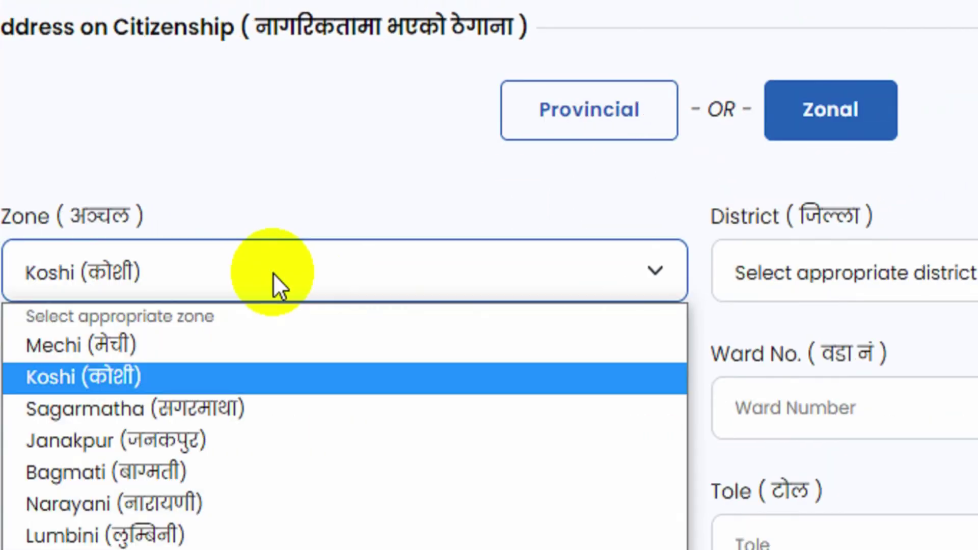
pyautogui.click(211, 298)
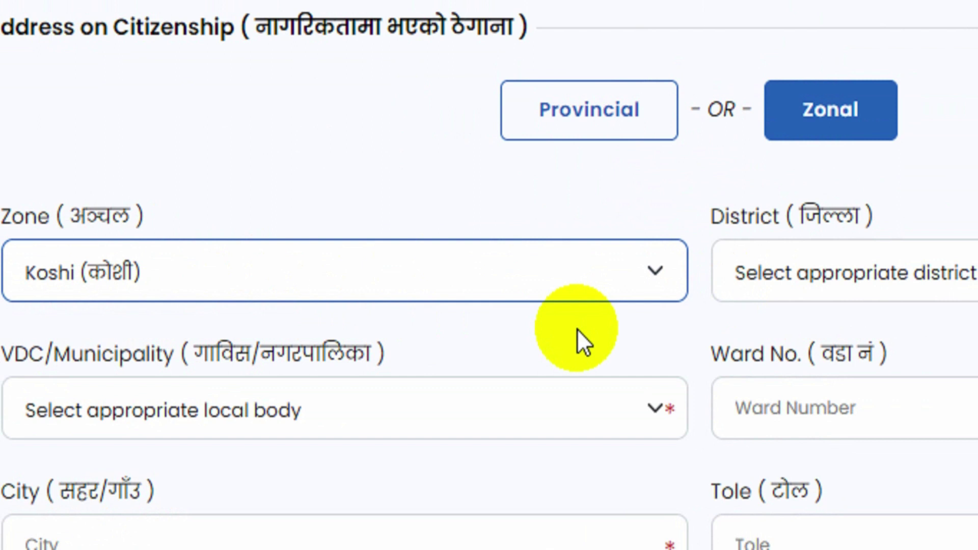
pyautogui.click(775, 264)
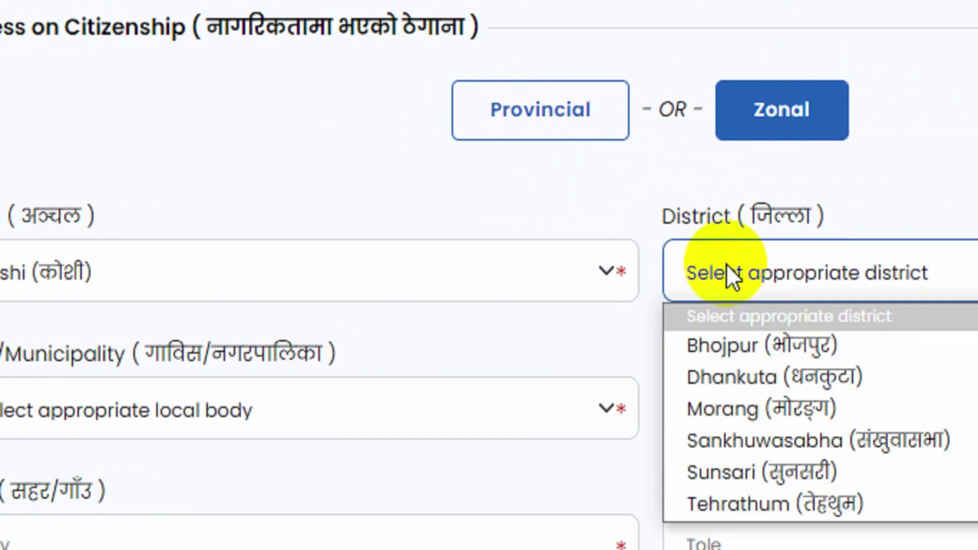
pyautogui.click(726, 264)
pyautogui.click(203, 405)
pyautogui.click(204, 405)
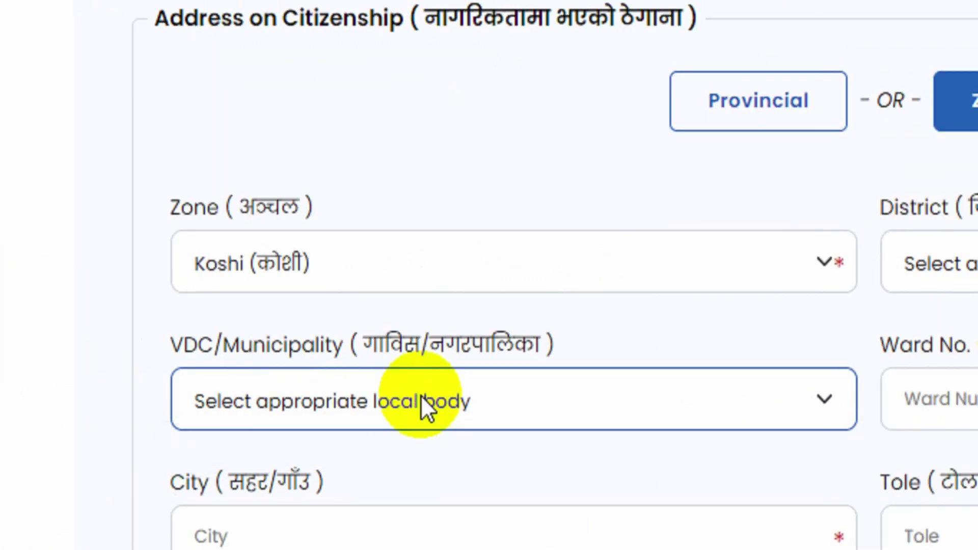
pyautogui.click(952, 402)
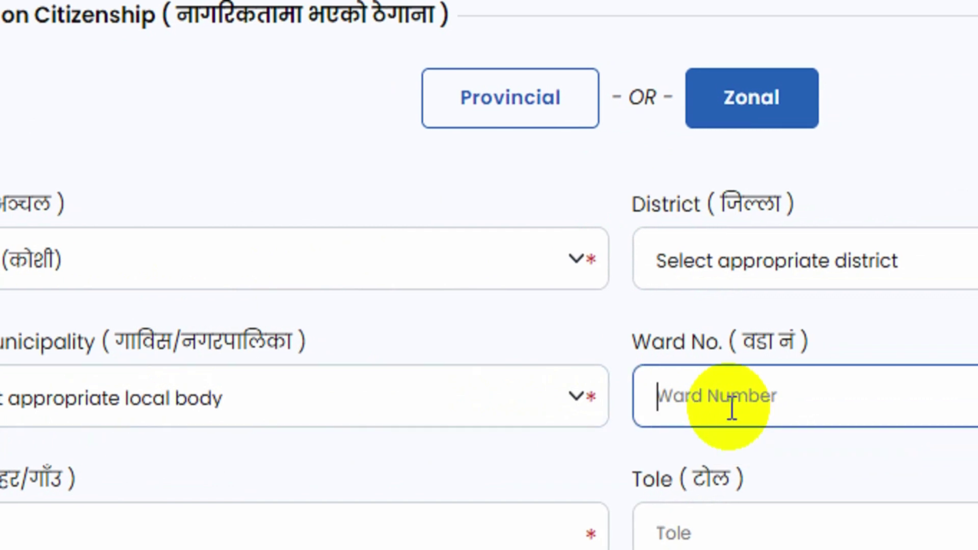
pyautogui.click(22, 534)
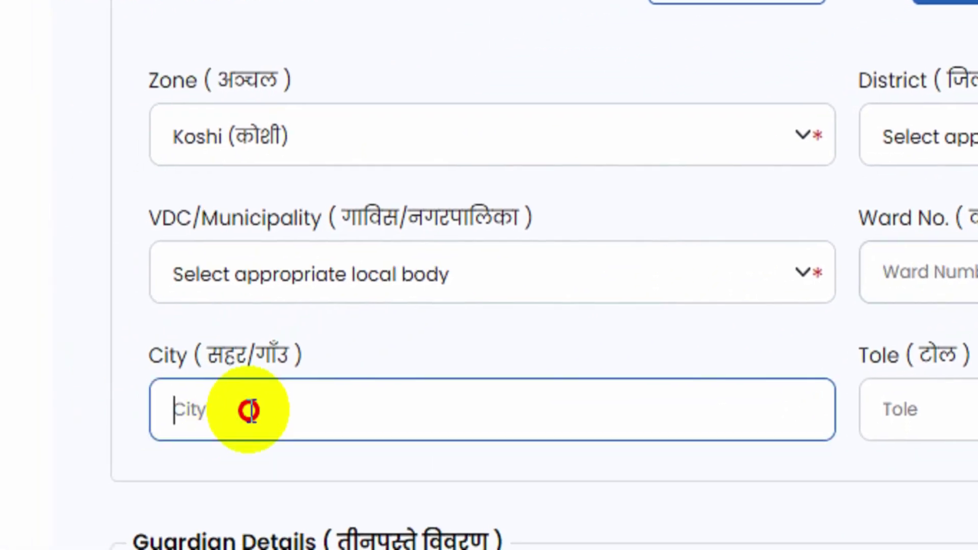
pyautogui.click(870, 412)
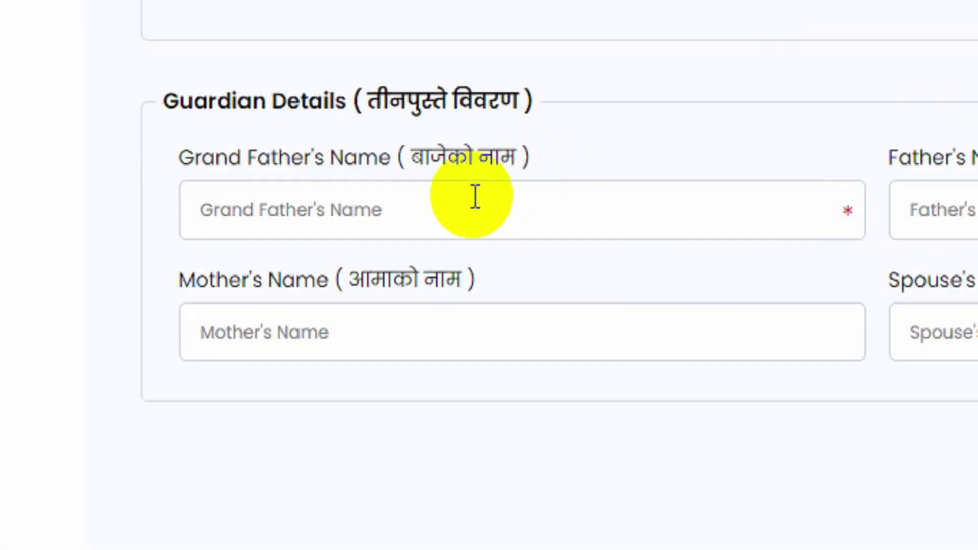
# Enter the grandfather's, mother's, father's and spouse's names and submit the citizenship information.
pyautogui.click(454, 216)
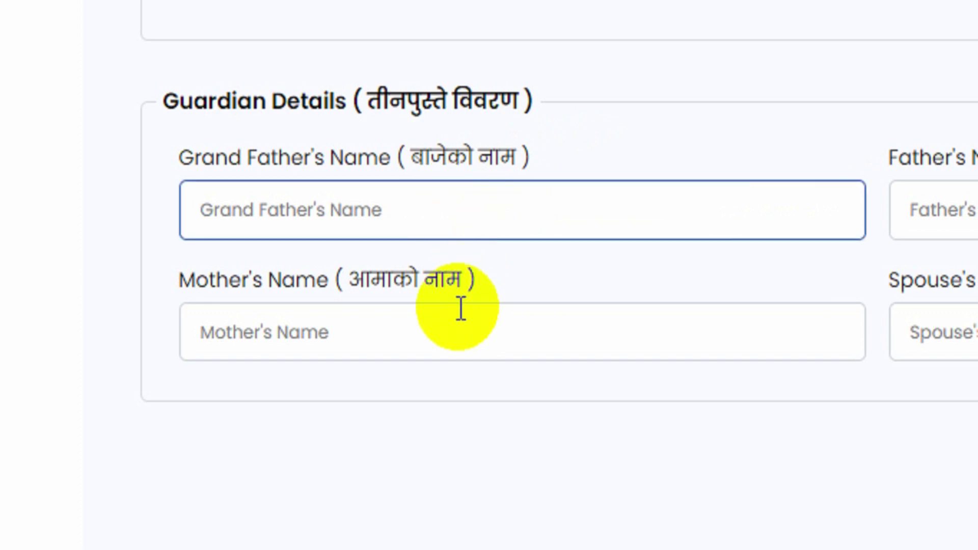
pyautogui.click(437, 335)
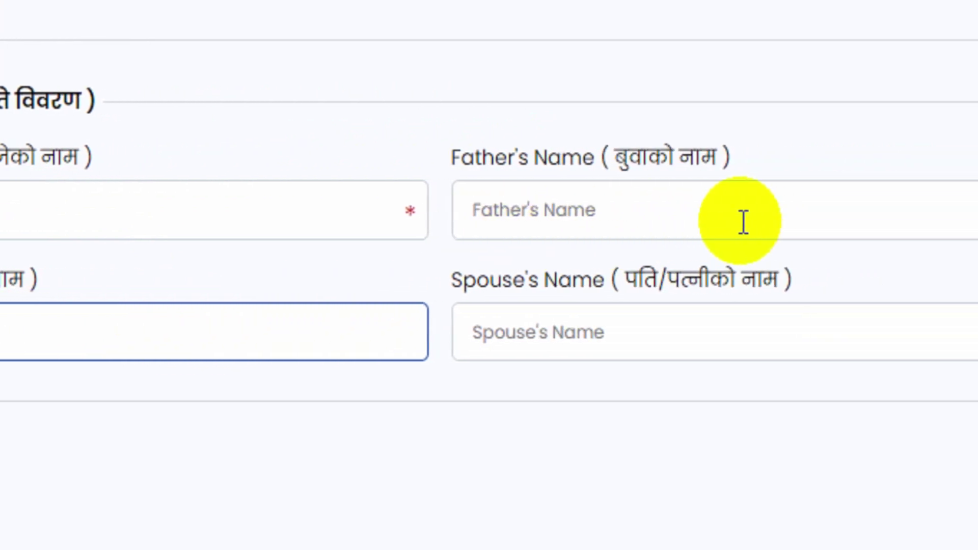
pyautogui.click(620, 219)
pyautogui.click(564, 340)
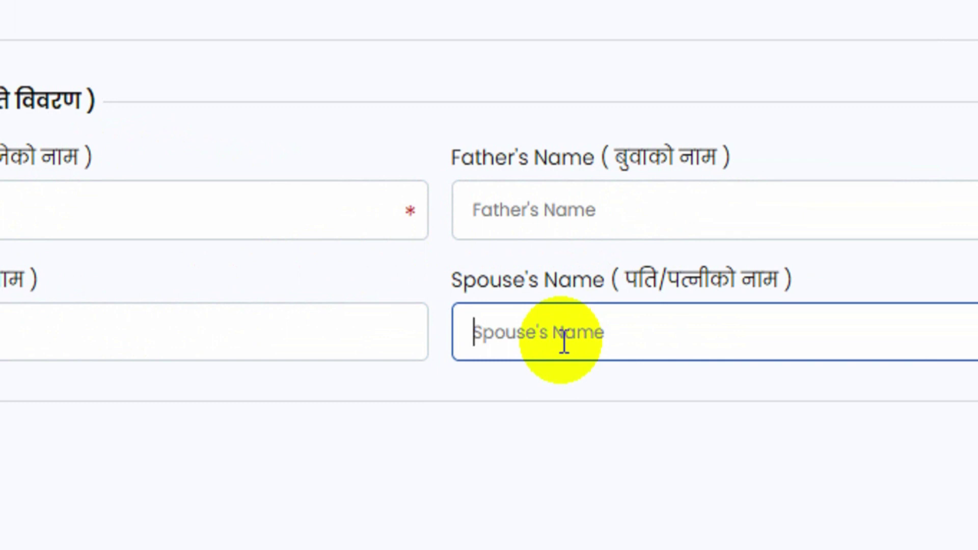
pyautogui.click(737, 425)
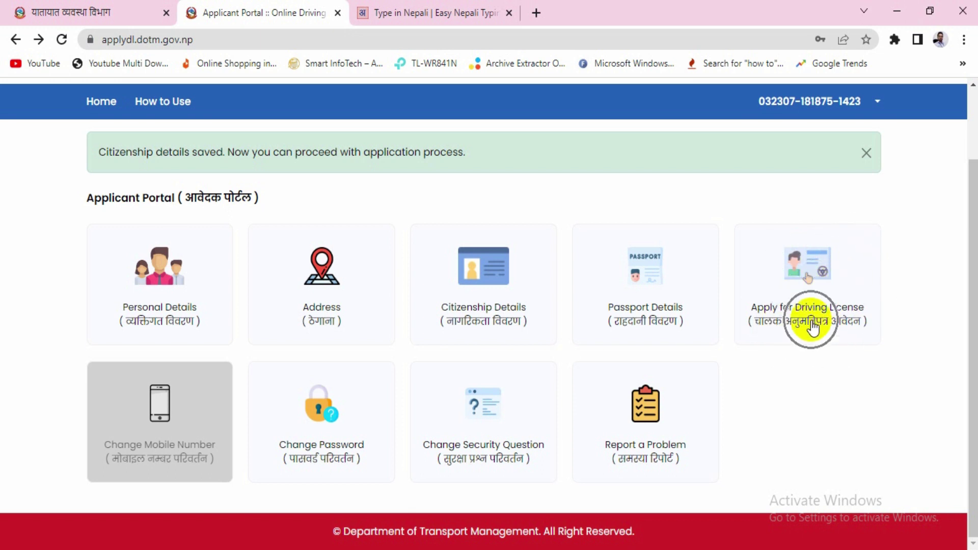
# Begin a new driving license application, agree to the terms and conditions, and go to License Category.
pyautogui.click(802, 306)
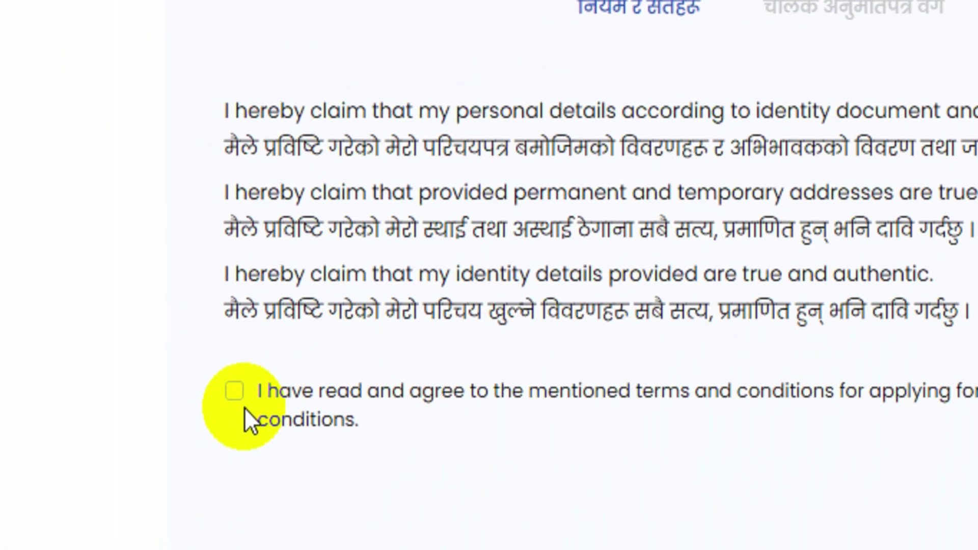
pyautogui.click(232, 391)
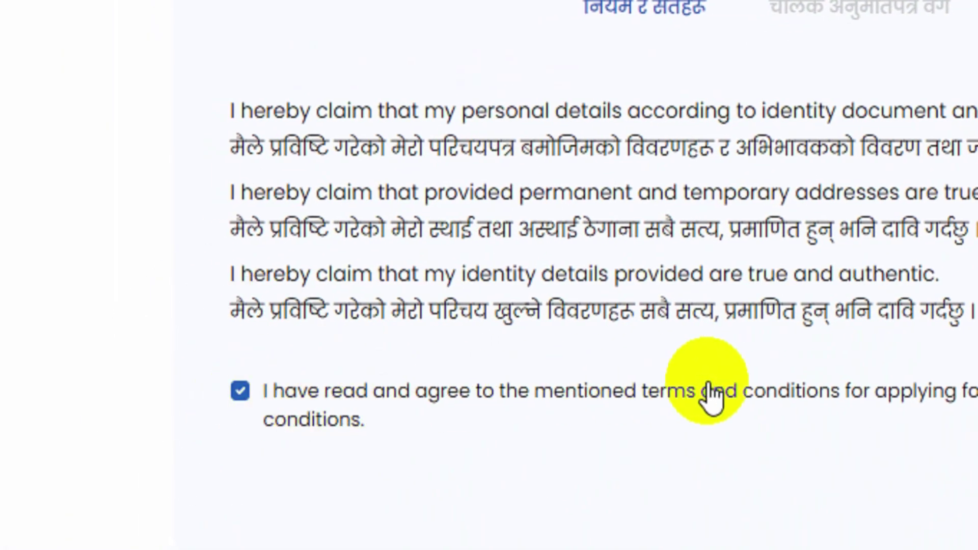
pyautogui.click(736, 428)
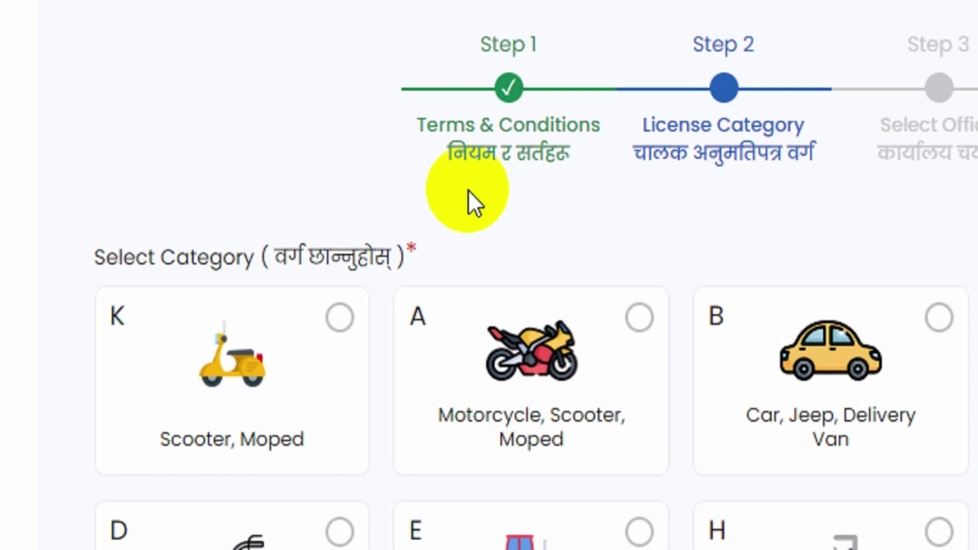
# Select category A (Motorcycle, Scooter, Moped) and scroll down toward Next.
pyautogui.click(637, 330)
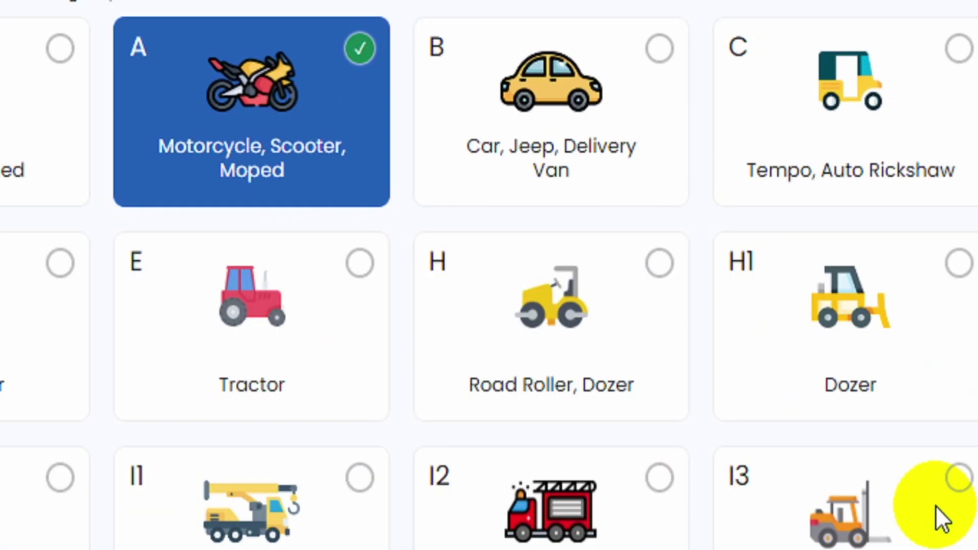
pyautogui.scroll(-10, 937, 504)
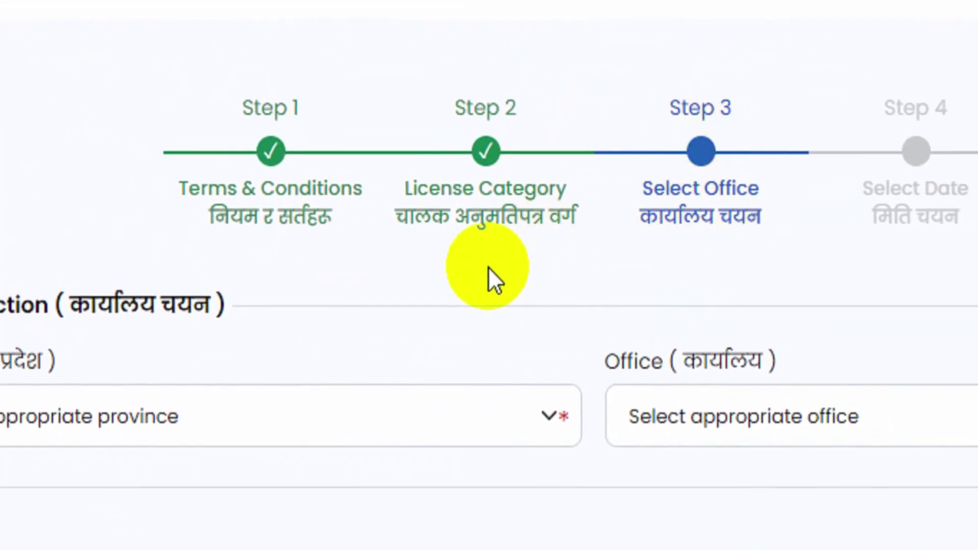
# Choose a province and licensing office, then continue to the Step 4 Select Date calendar.
pyautogui.click(62, 420)
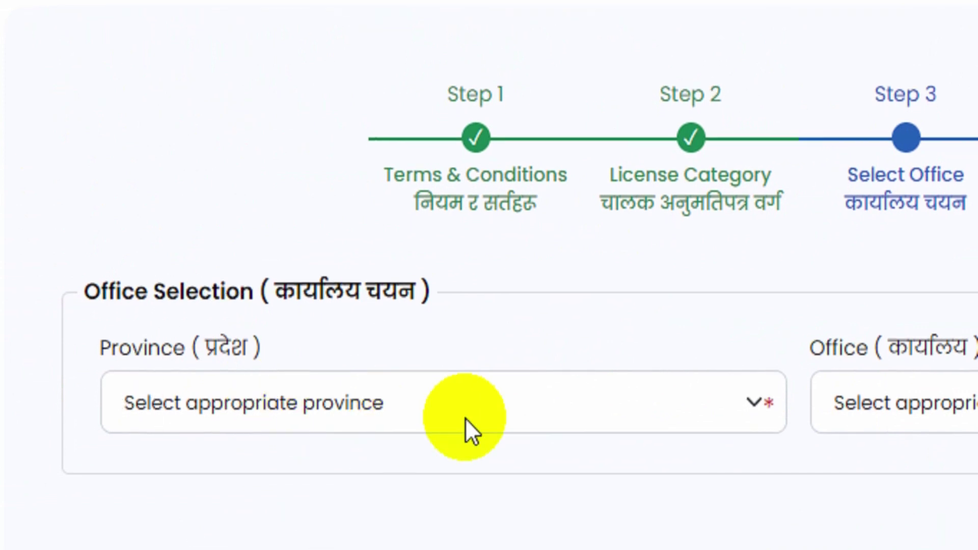
pyautogui.click(931, 416)
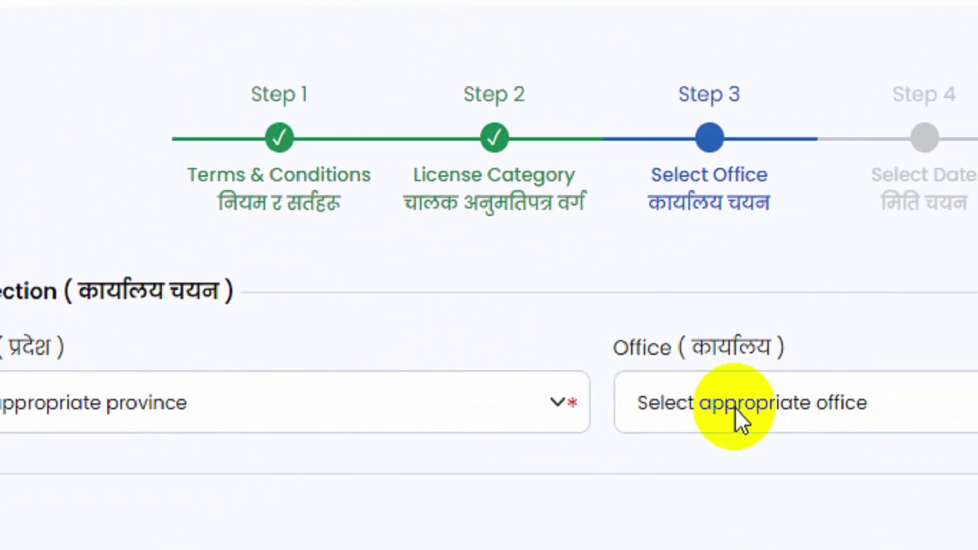
pyautogui.click(739, 423)
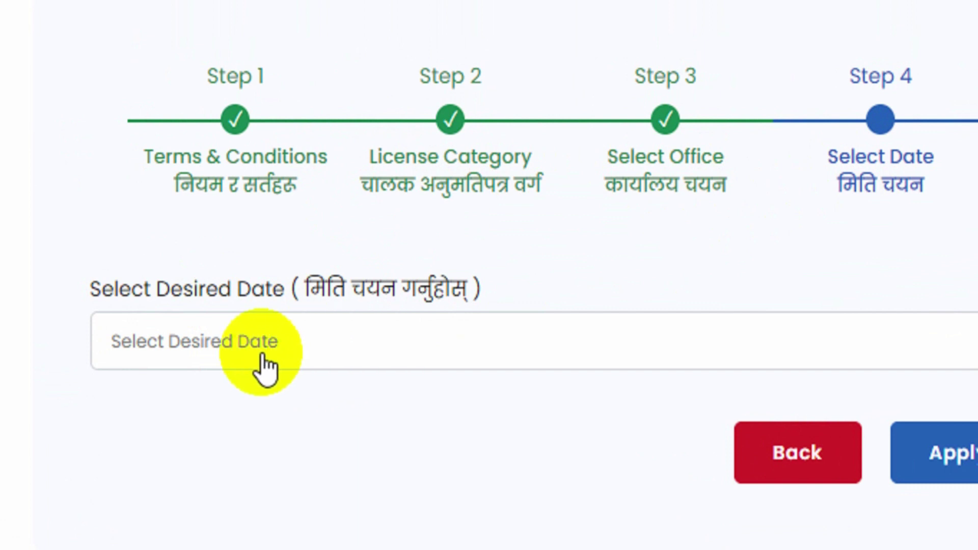
pyautogui.click(316, 361)
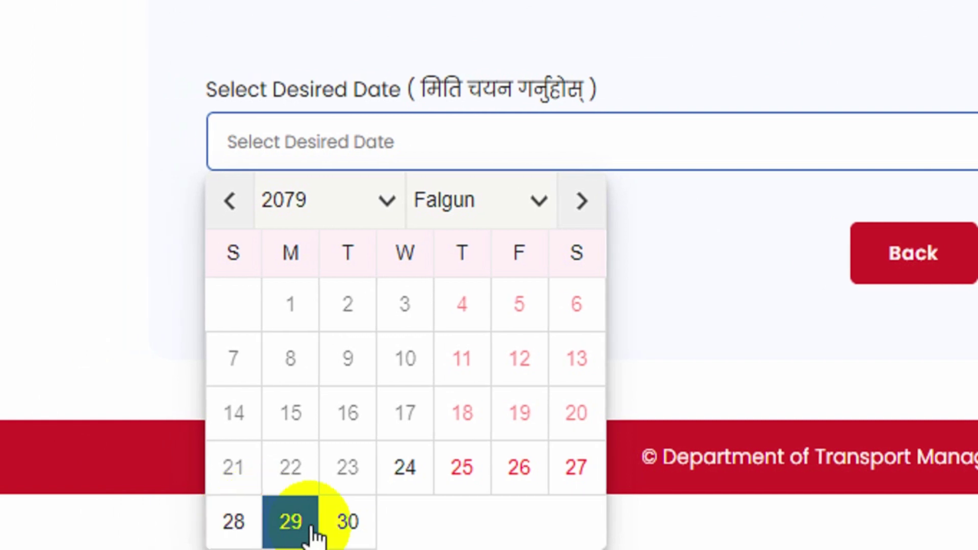
# Pick Falgun 24, 2079 as the exam date, showing the Itahari office's 216 available places.
pyautogui.click(412, 479)
pyautogui.click(412, 479)
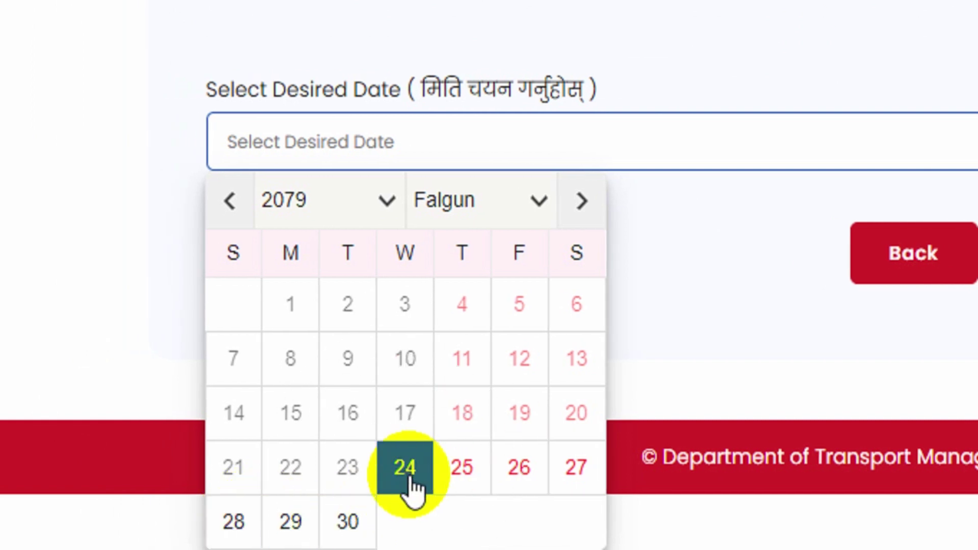
pyautogui.click(411, 479)
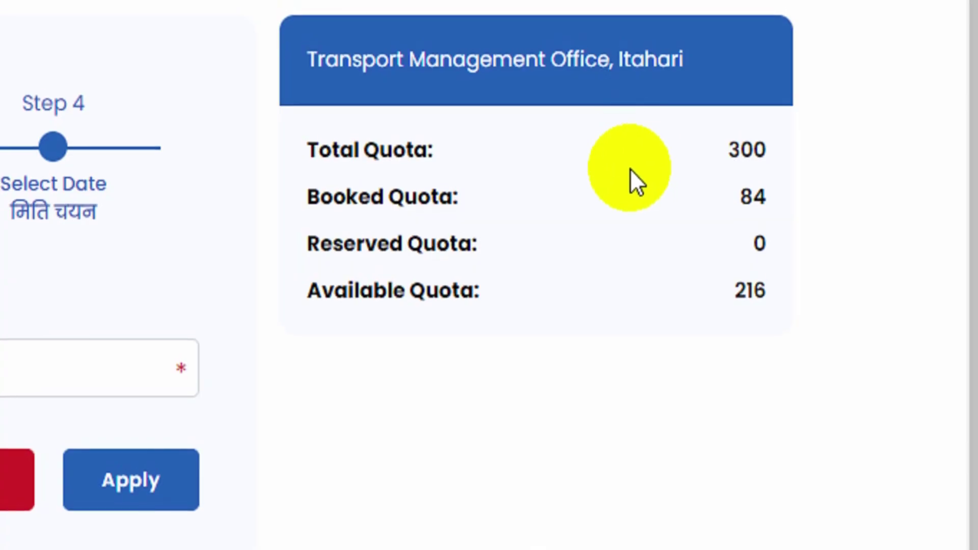